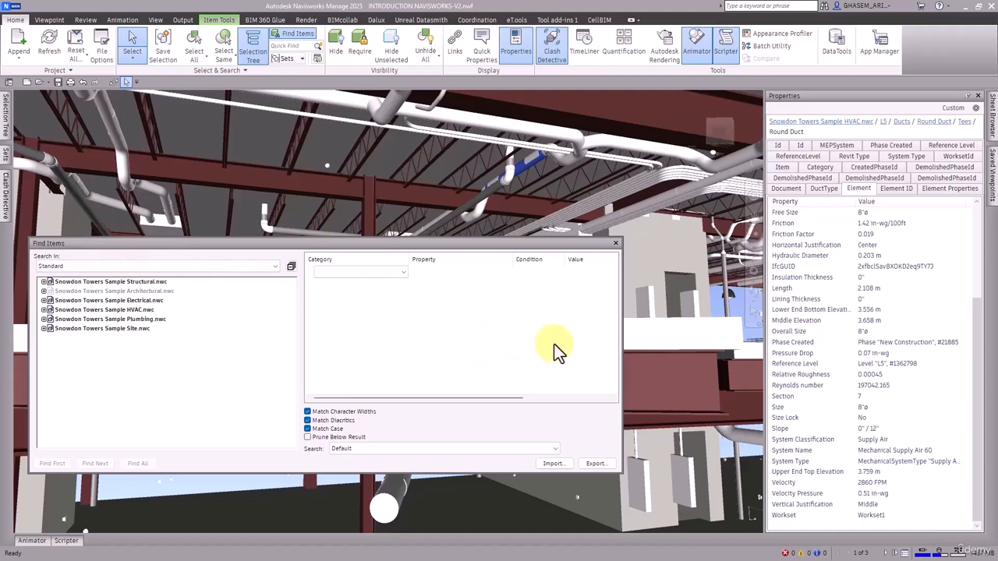
# Select the round duct tee run under the roof trusses and set the search rule's category to Element.
pyautogui.click(525, 166)
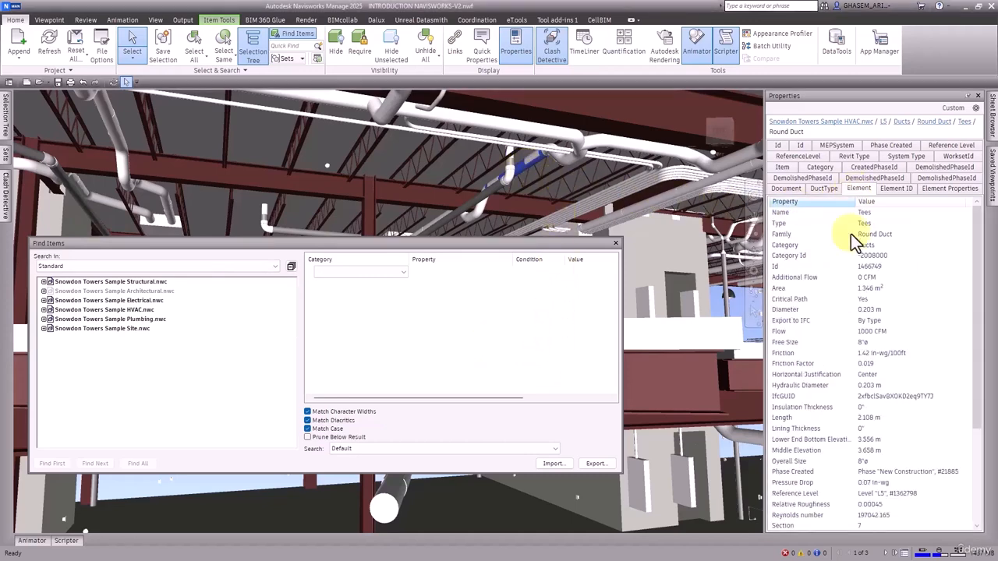
pyautogui.scroll(-4, 862, 312)
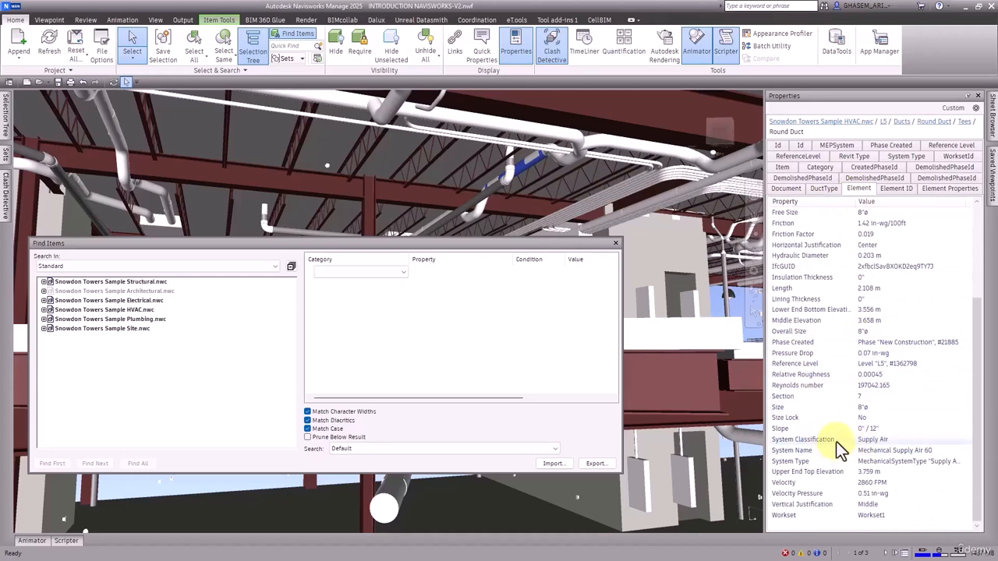
pyautogui.click(375, 273)
pyautogui.click(375, 273)
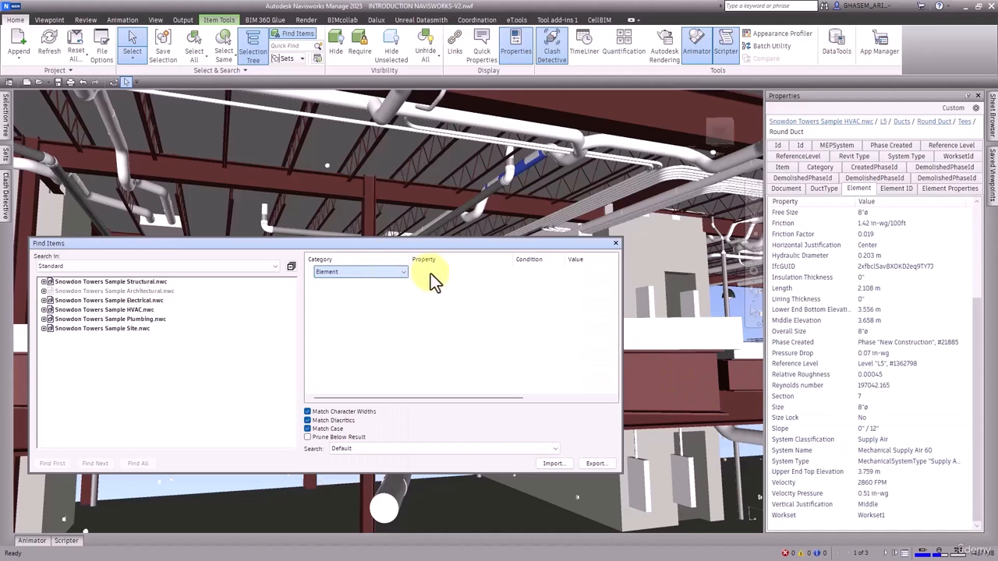
# Set the search rule's property to System Classification and its condition to =.
pyautogui.click(476, 271)
pyautogui.press('s')
pyautogui.scroll(-6, 468, 327)
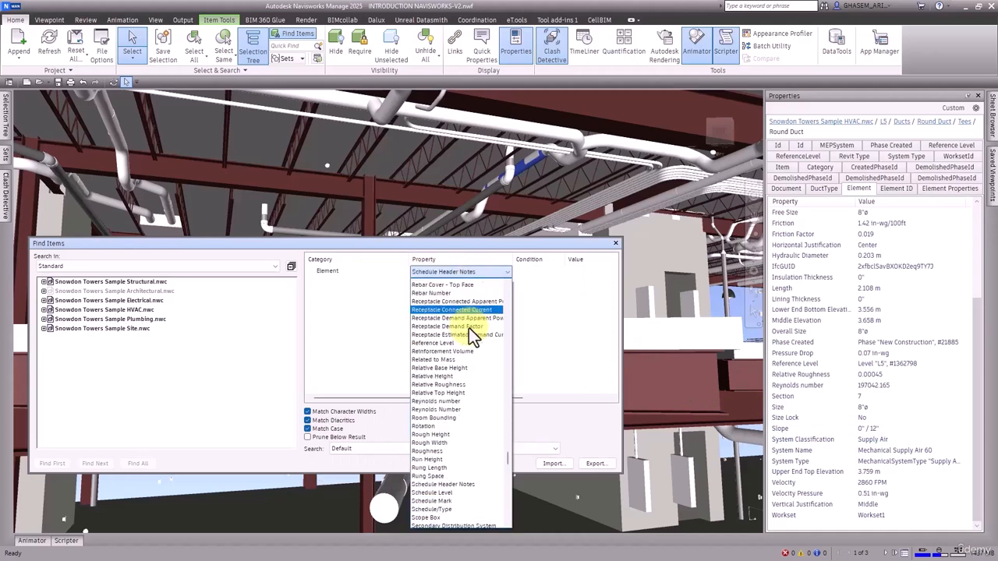
pyautogui.scroll(-9, 466, 353)
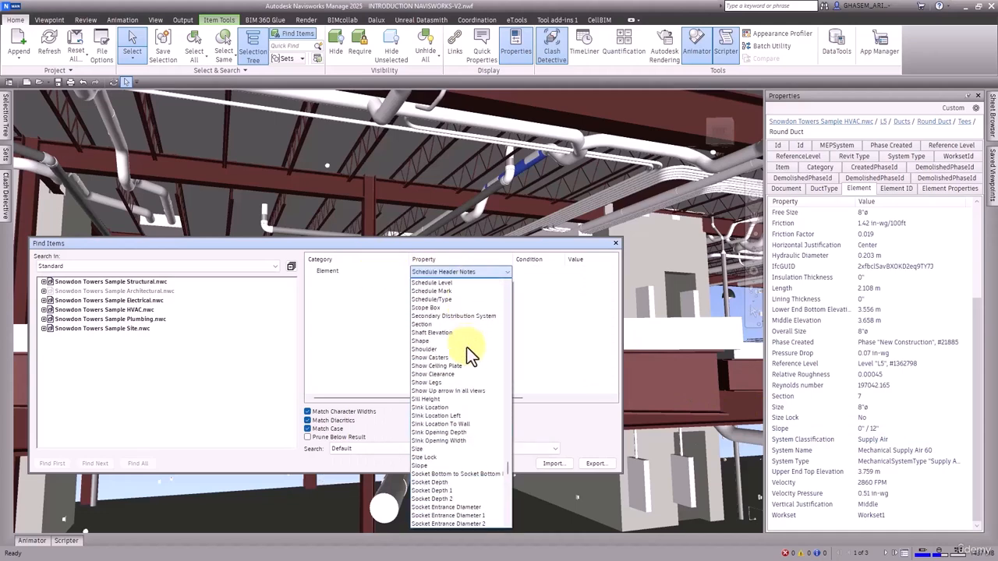
pyautogui.scroll(-10, 466, 347)
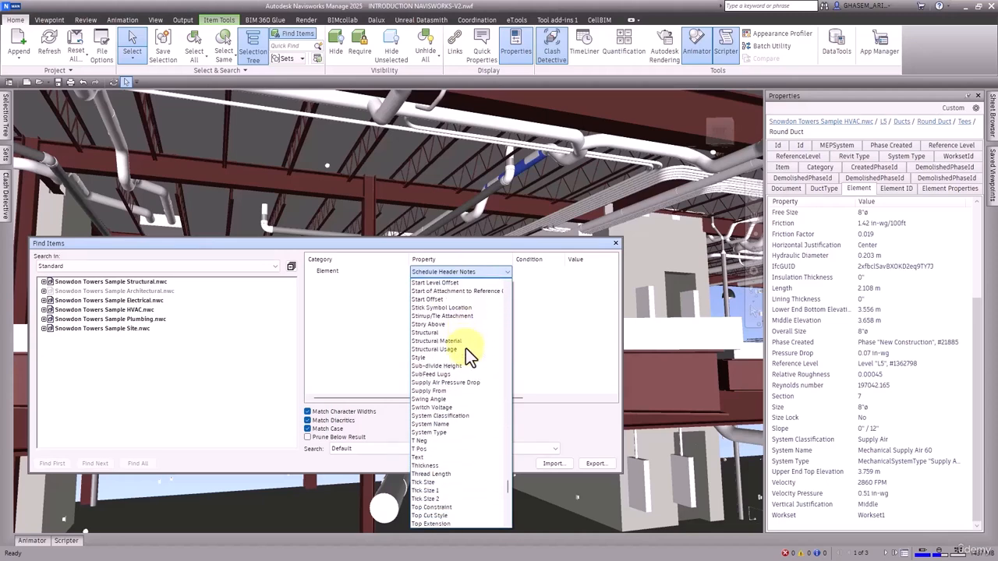
pyautogui.click(467, 416)
pyautogui.click(544, 277)
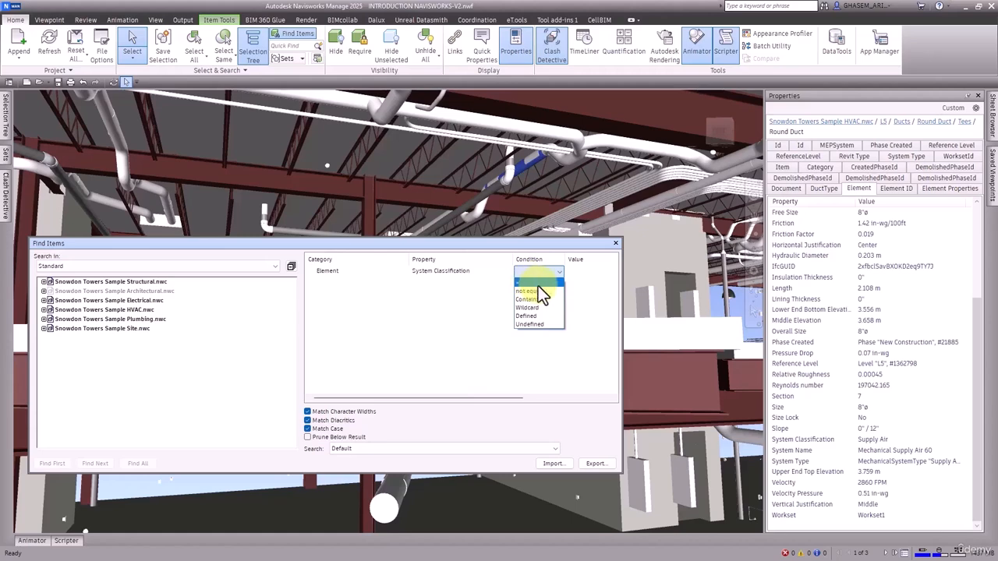
pyautogui.click(535, 284)
# Copy the selected duct's System Classification value, Supply Air, into the rule's value and find all matching items.
pyautogui.click(584, 272)
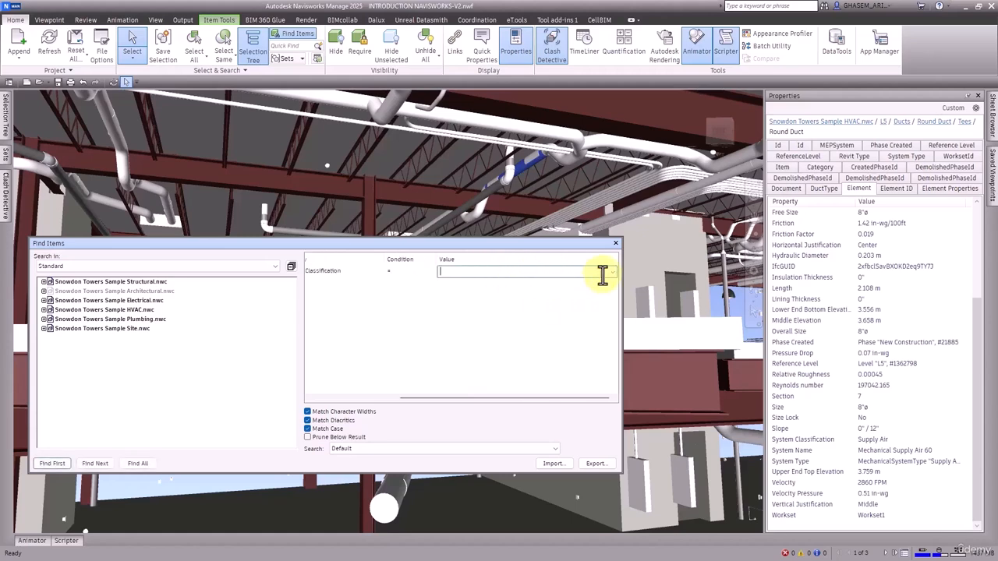
pyautogui.rightClick(878, 442)
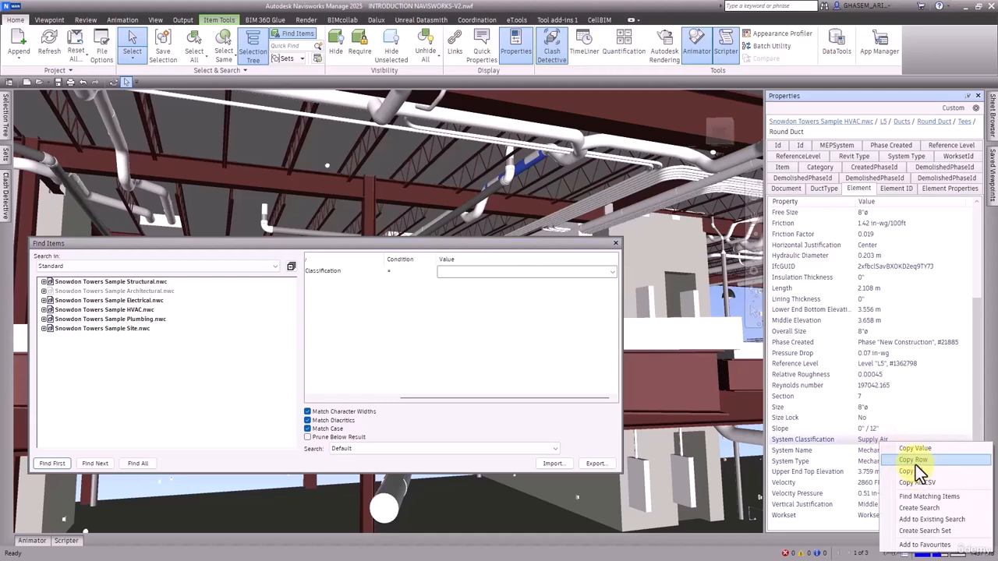
pyautogui.click(914, 449)
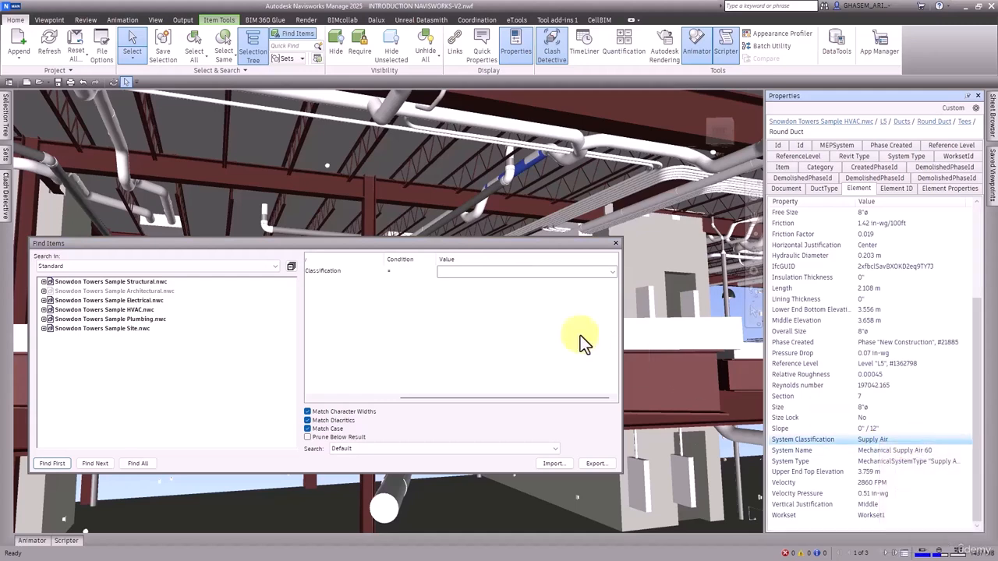
pyautogui.click(513, 272)
pyautogui.write('Supply Air')
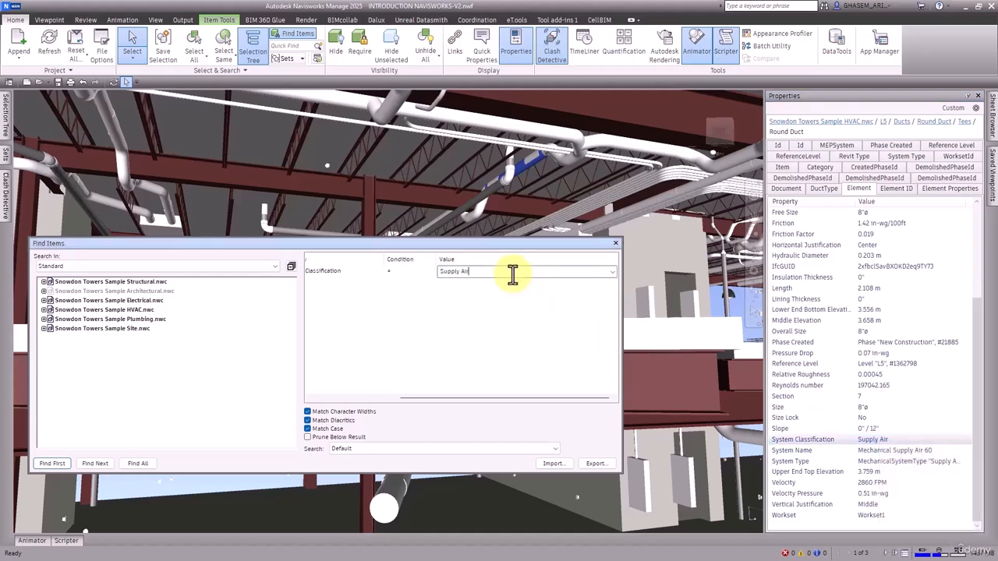
pyautogui.press('Return')
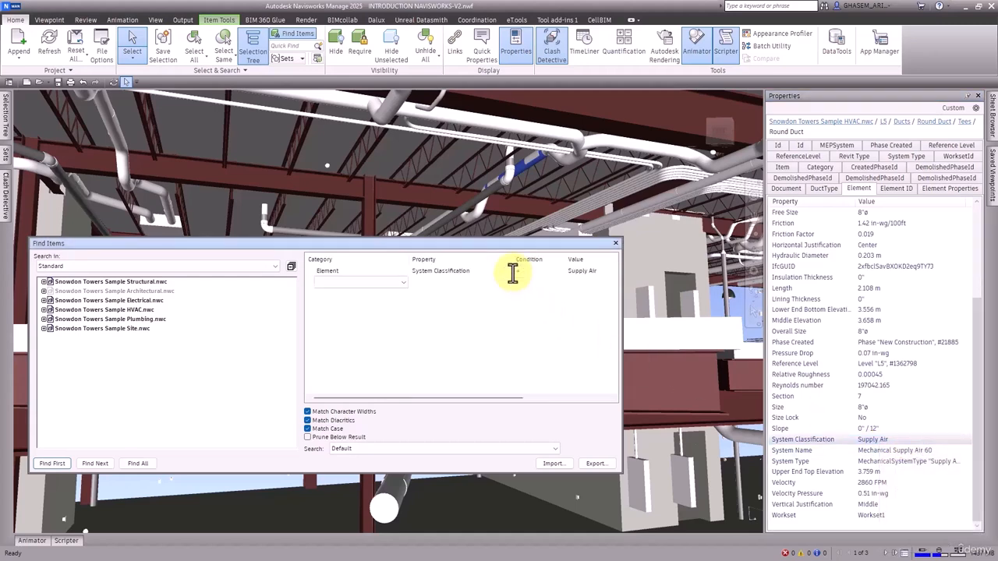
pyautogui.click(138, 463)
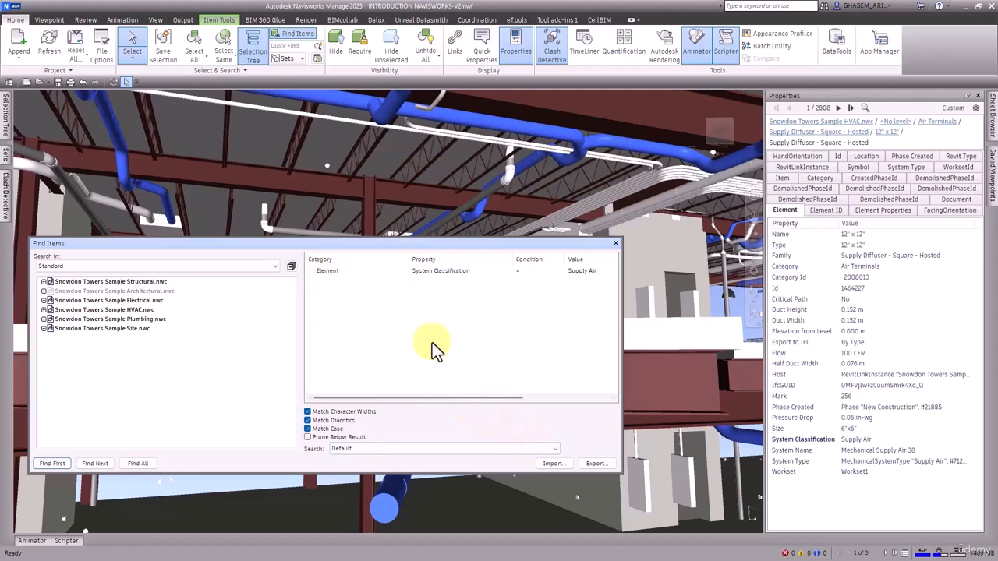
# Start exporting the search and create a folder named FindItemsSave inside FILES as its destination.
pyautogui.click(589, 465)
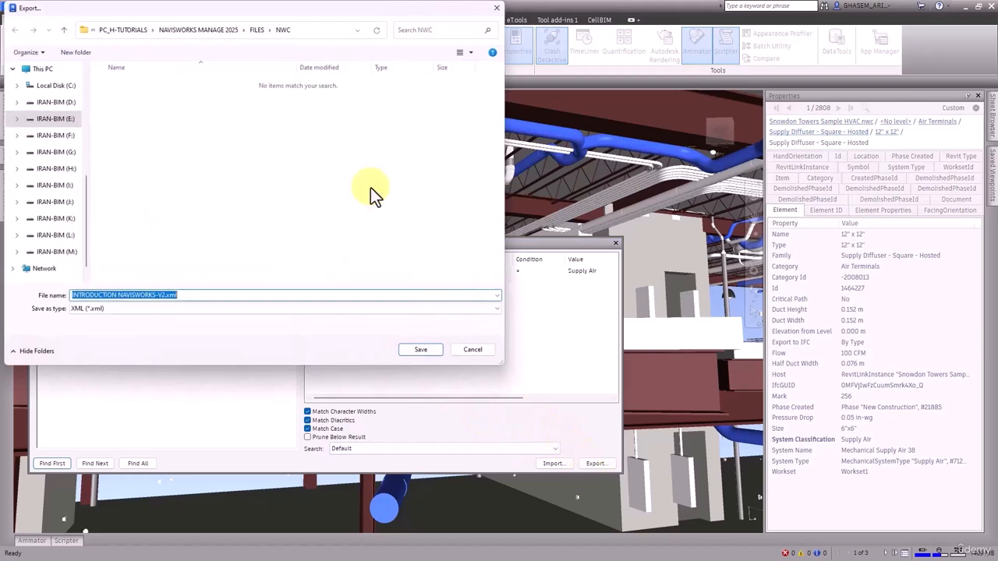
pyautogui.moveTo(222, 16); pyautogui.dragTo(554, 96)
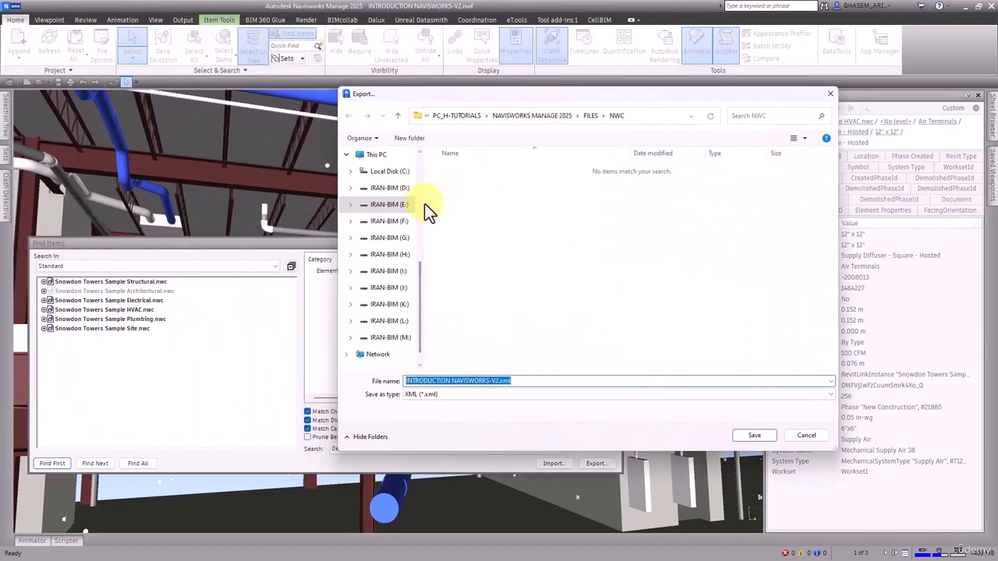
pyautogui.moveTo(422, 206); pyautogui.dragTo(380, 205)
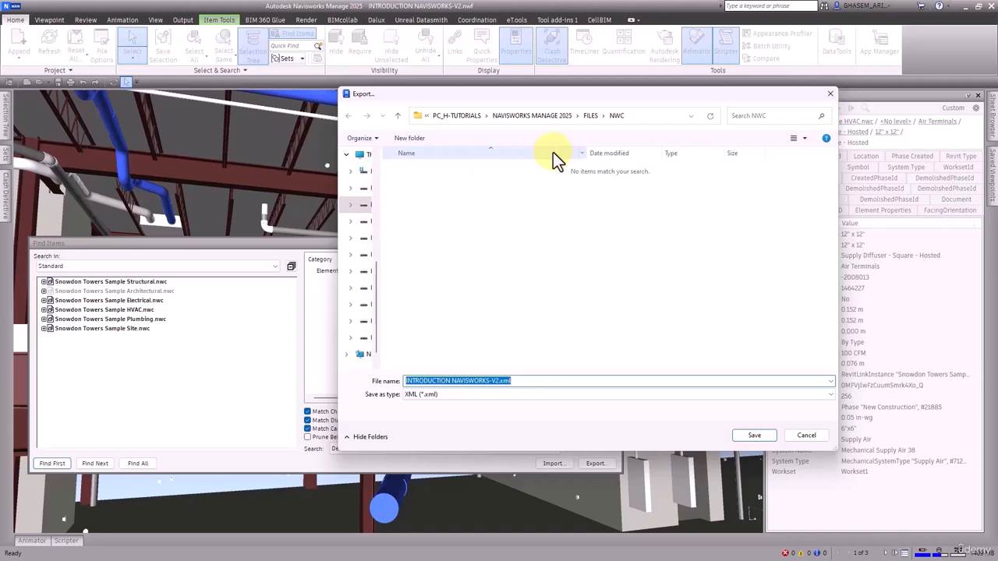
pyautogui.click(591, 115)
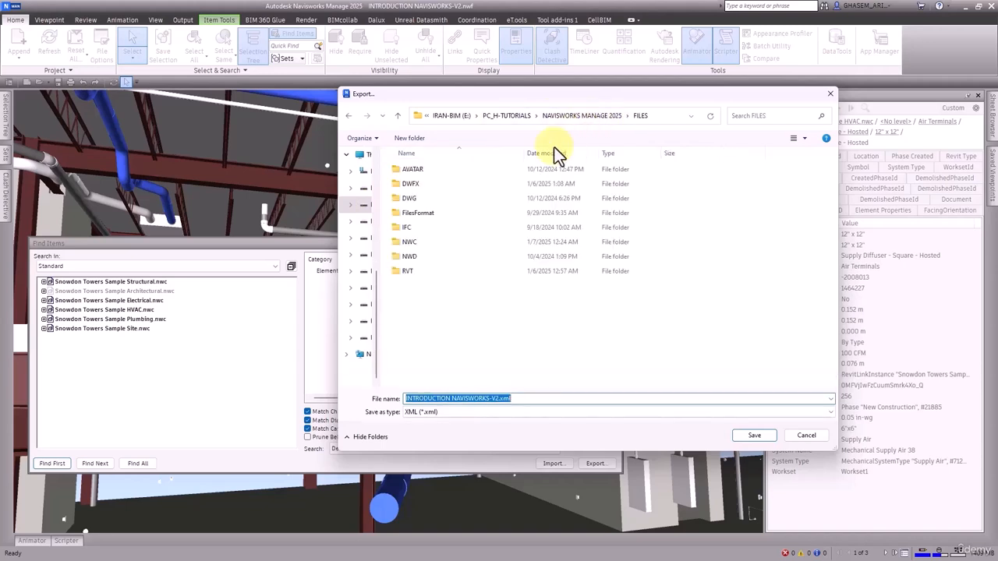
pyautogui.click(454, 308)
pyautogui.click(409, 141)
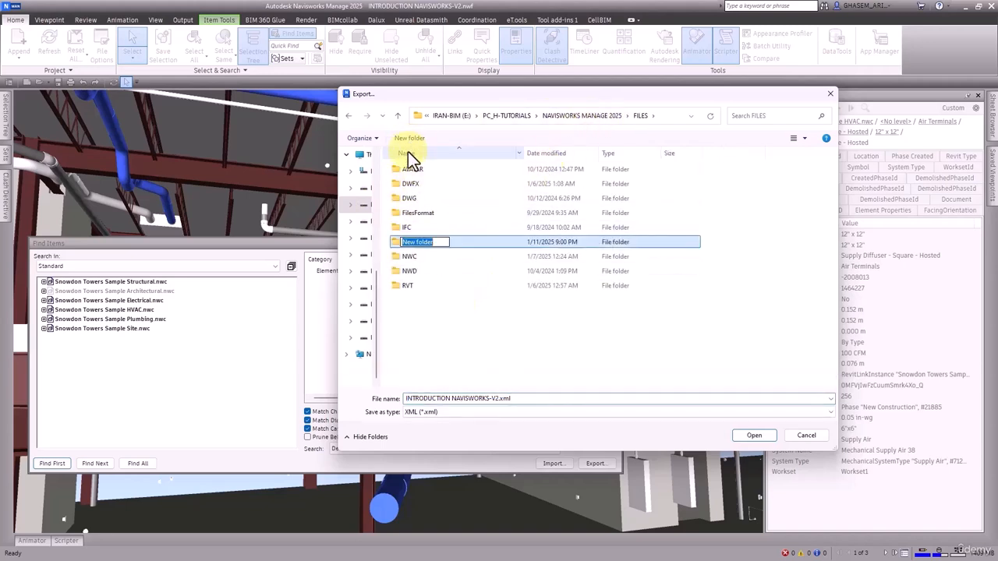
pyautogui.write('FIND ITEMS')
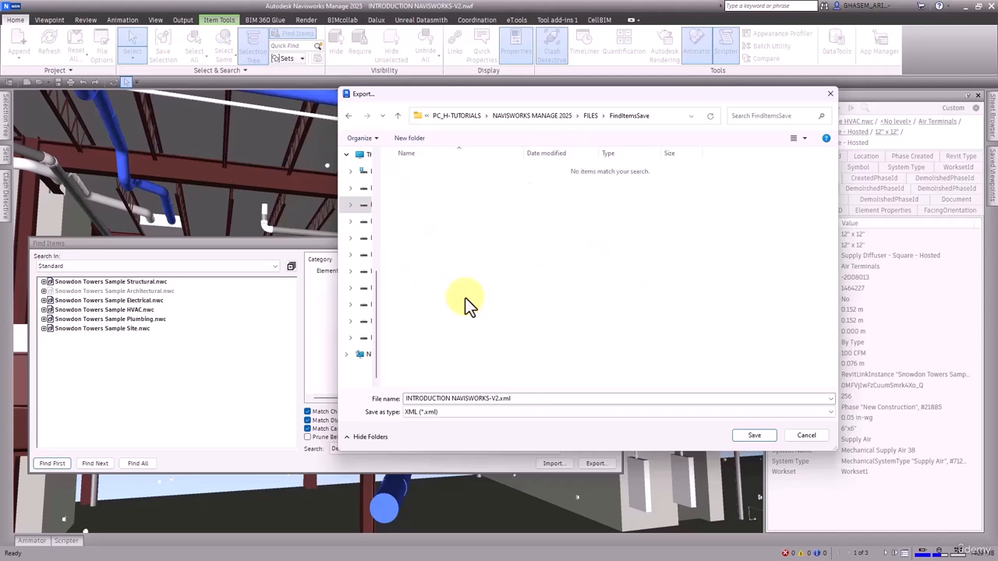
# Export the search to the FindItemsSave folder as DUCT-SUpply Air.xml.
pyautogui.moveTo(619, 98); pyautogui.dragTo(463, 71)
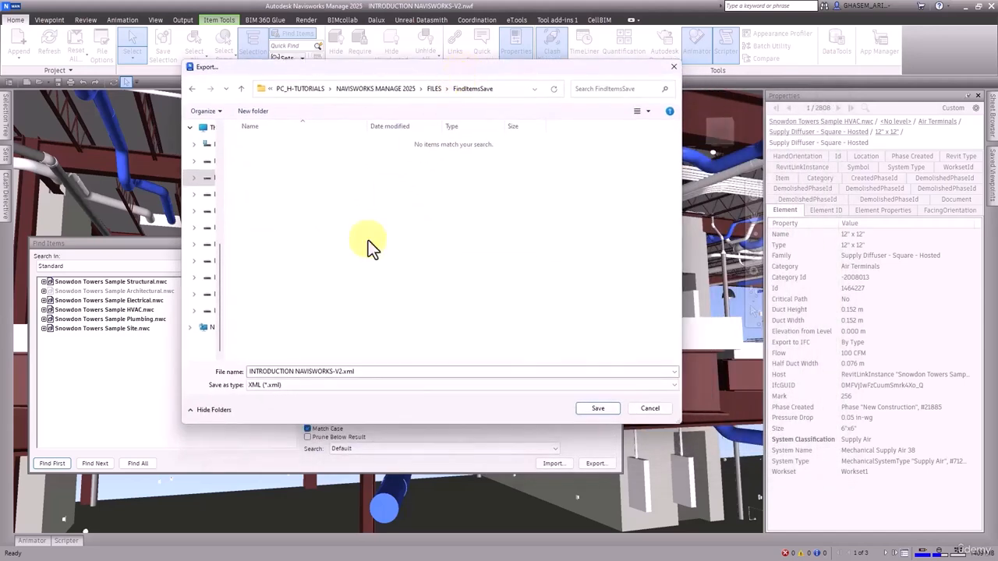
pyautogui.click(348, 372)
pyautogui.moveTo(343, 372); pyautogui.dragTo(206, 378)
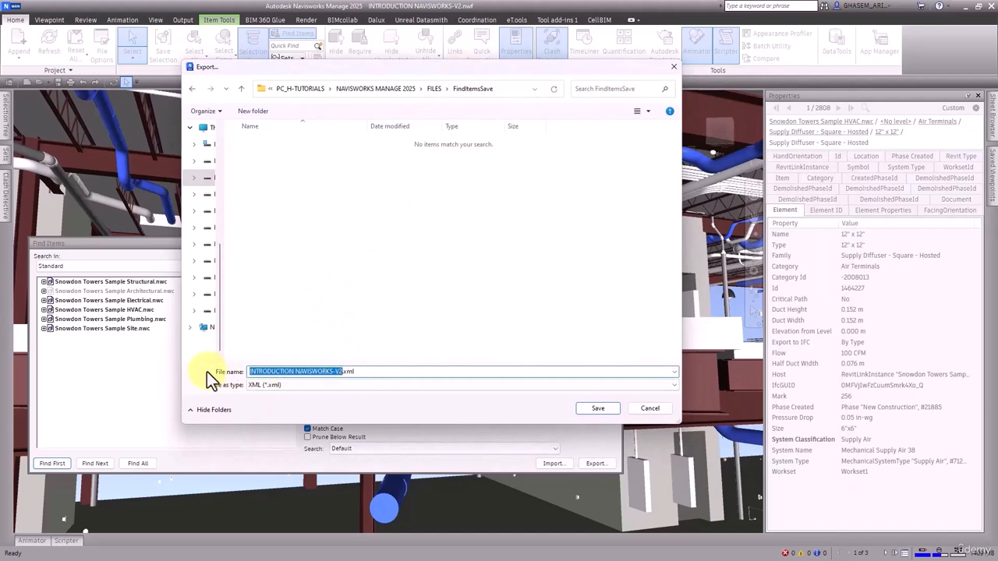
pyautogui.write('DUCT')
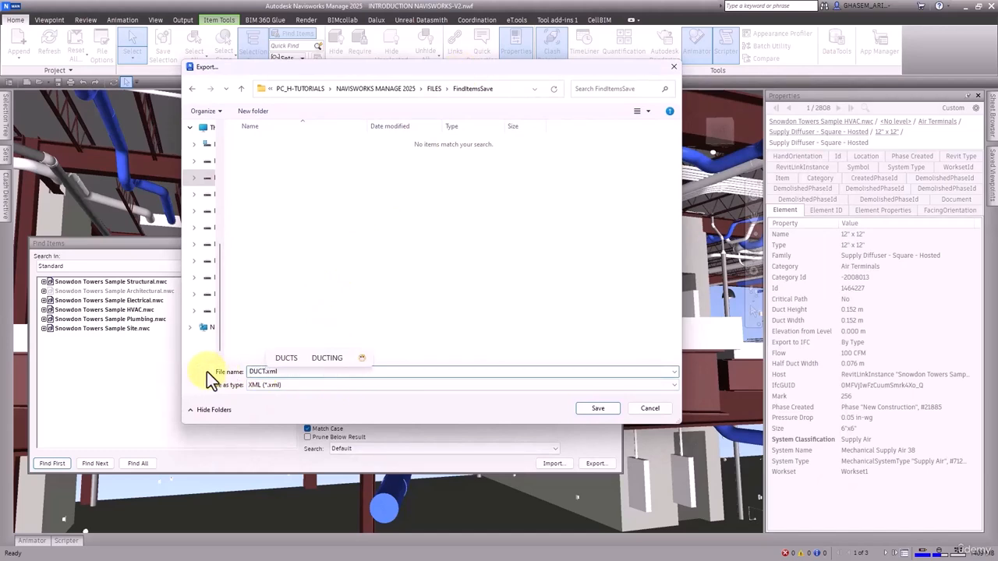
pyautogui.write('-')
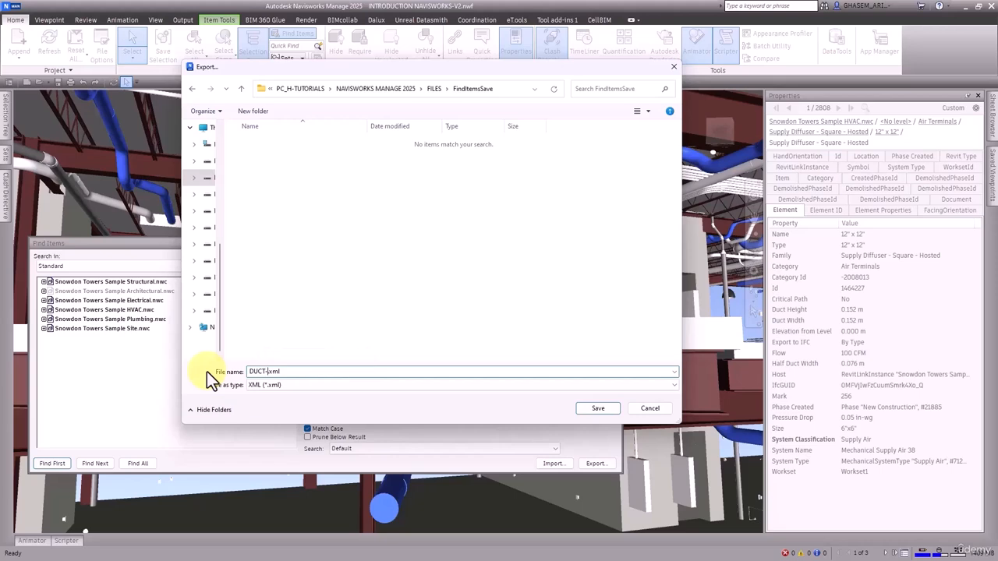
pyautogui.write('SUpply Air')
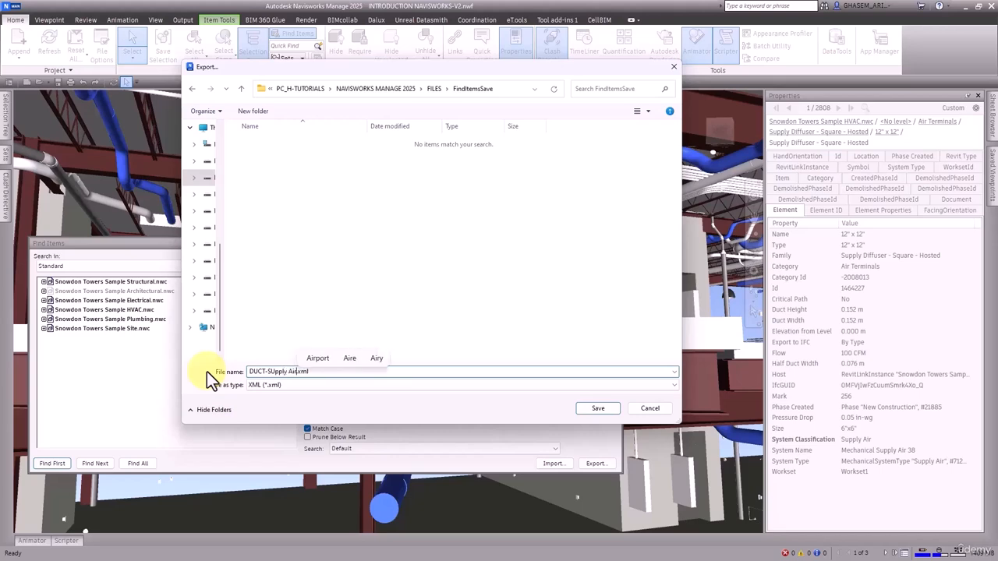
pyautogui.click(598, 408)
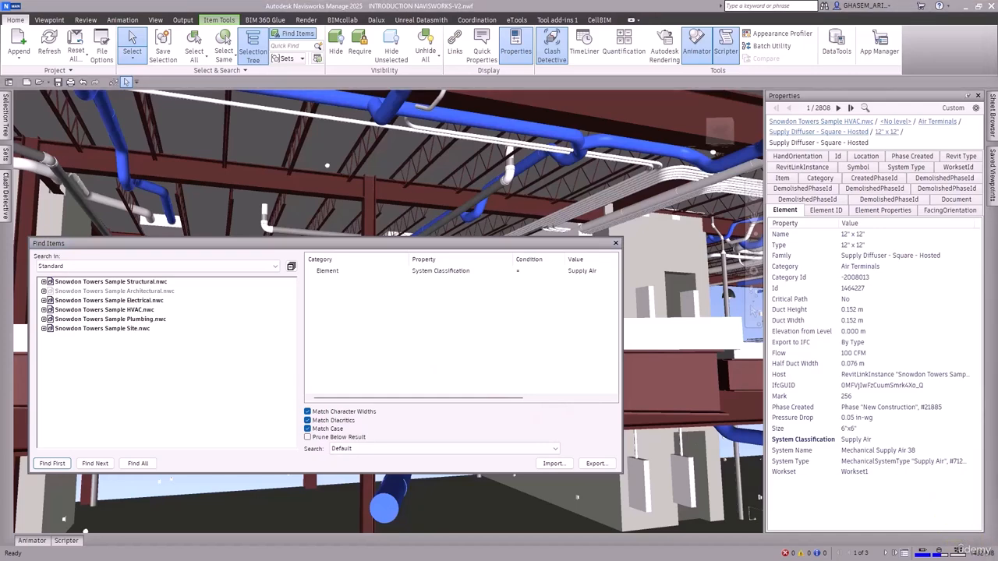
# Switch to File Explorer, open DUCT-SUpply Air.xml in Notepad++ to examine its search conditions, and close it.
pyautogui.hotkey('alt', 'Tab')
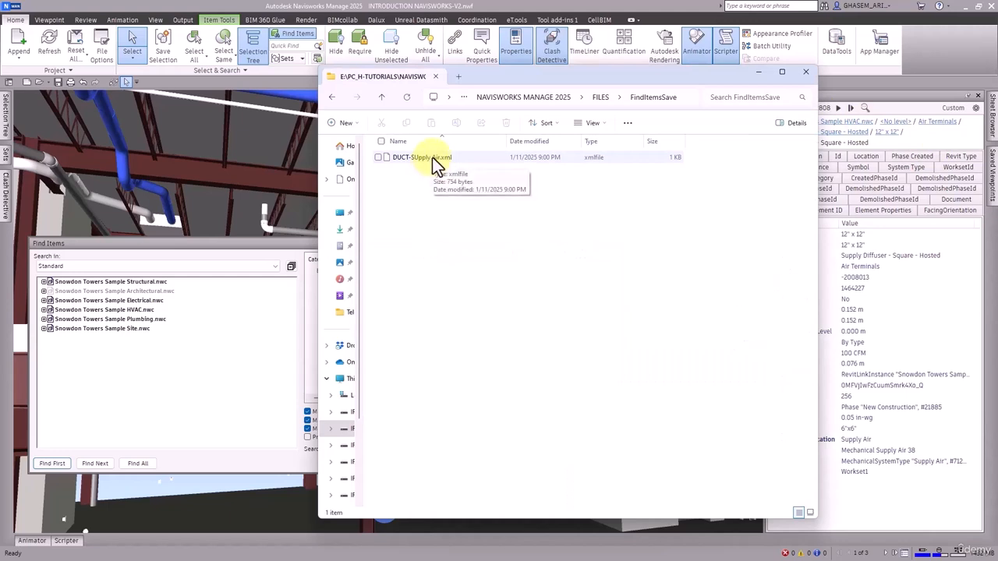
pyautogui.rightClick(432, 157)
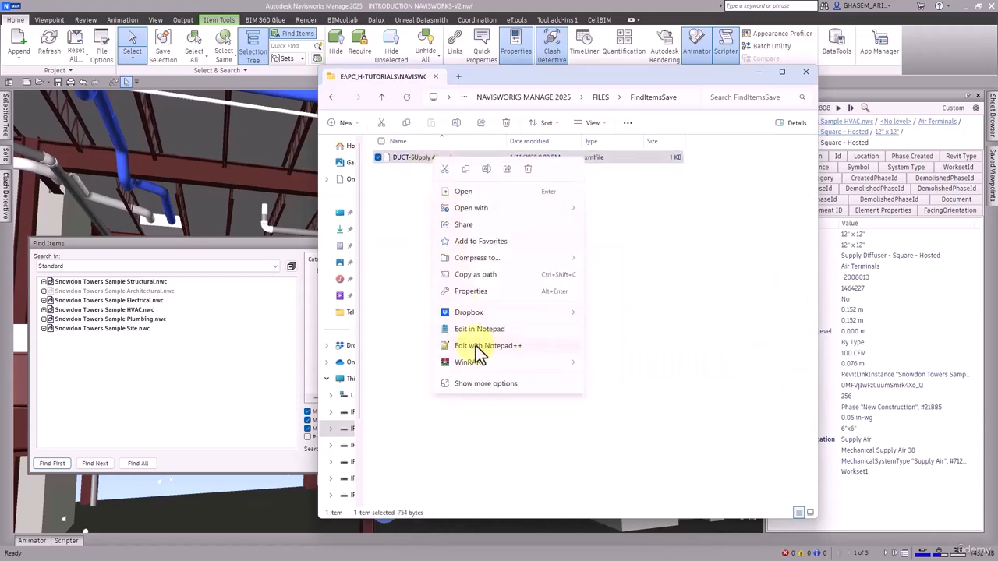
pyautogui.click(477, 345)
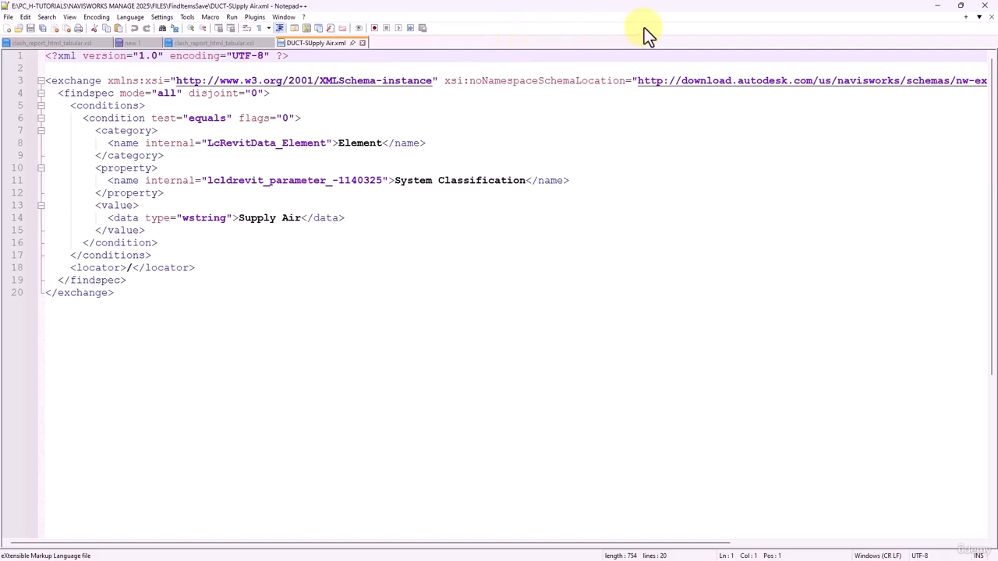
pyautogui.click(984, 17)
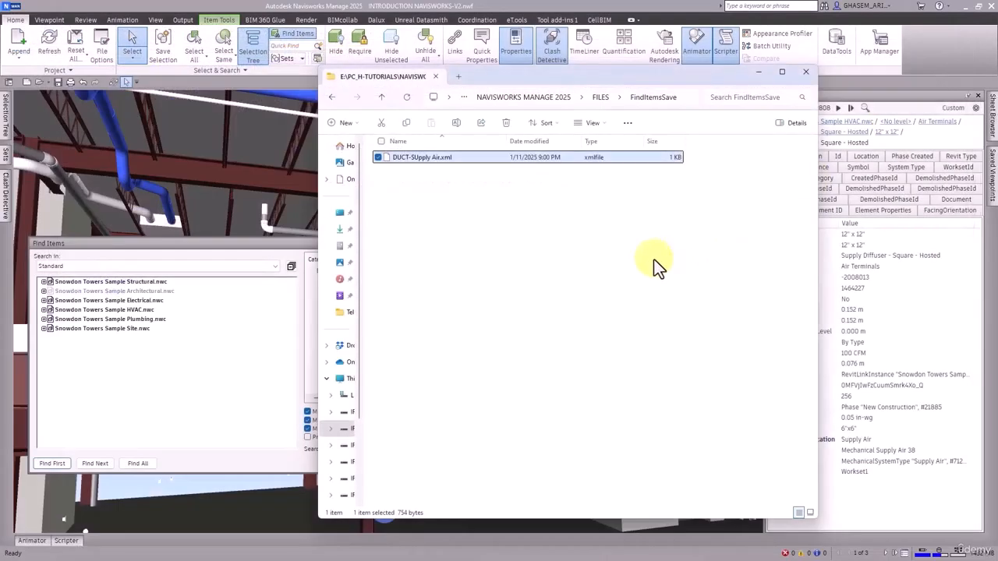
# Duplicate DUCT-SUpply Air.xml within the FindItemsSave folder.
pyautogui.click(455, 163)
pyautogui.hotkey('ctrl', 'c')
pyautogui.hotkey('ctrl', 'v')
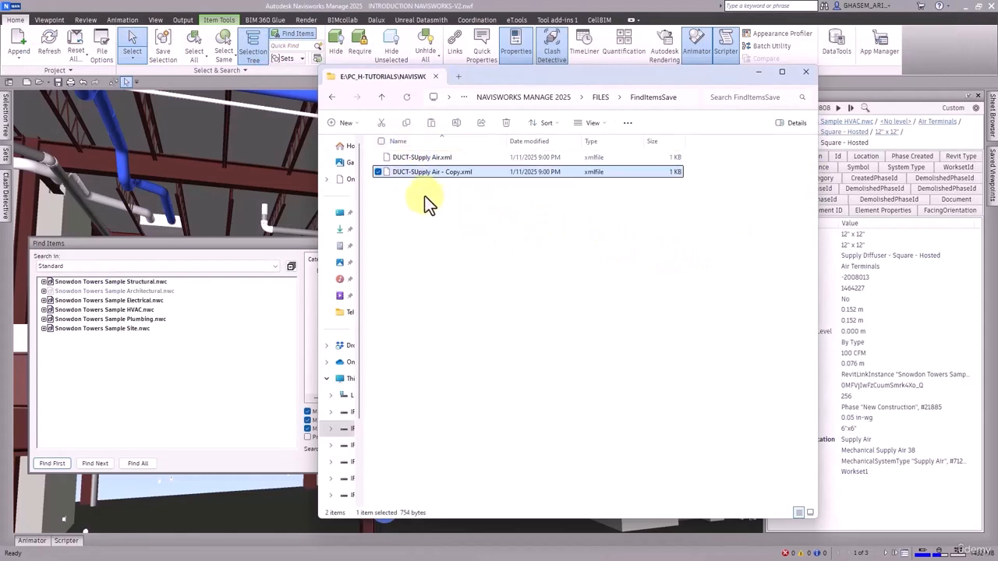
# Switch back to Navisworks, select the return air duct, and copy its System Classification value, Return Air.
pyautogui.click(99, 202)
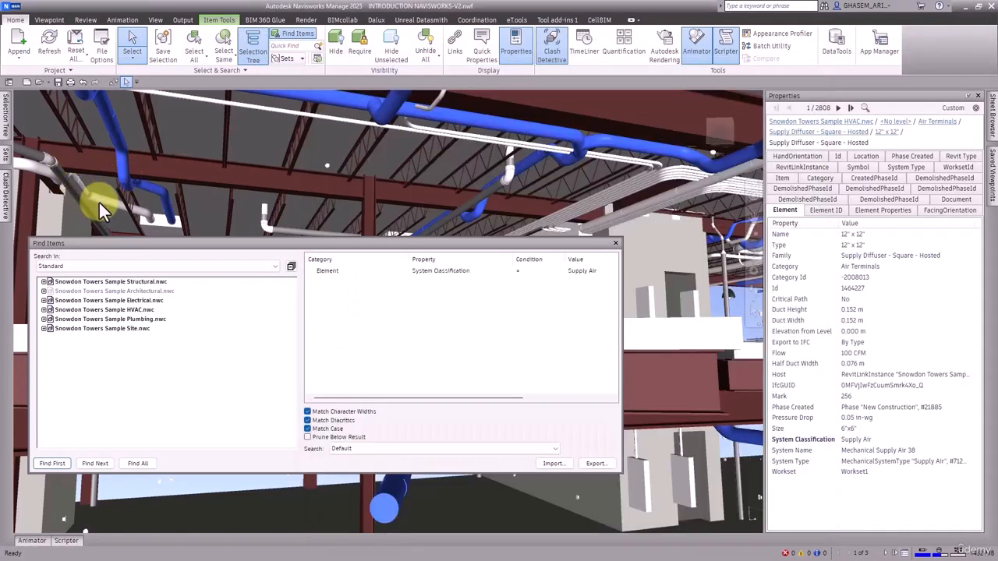
pyautogui.click(99, 203)
pyautogui.scroll(-1, 858, 452)
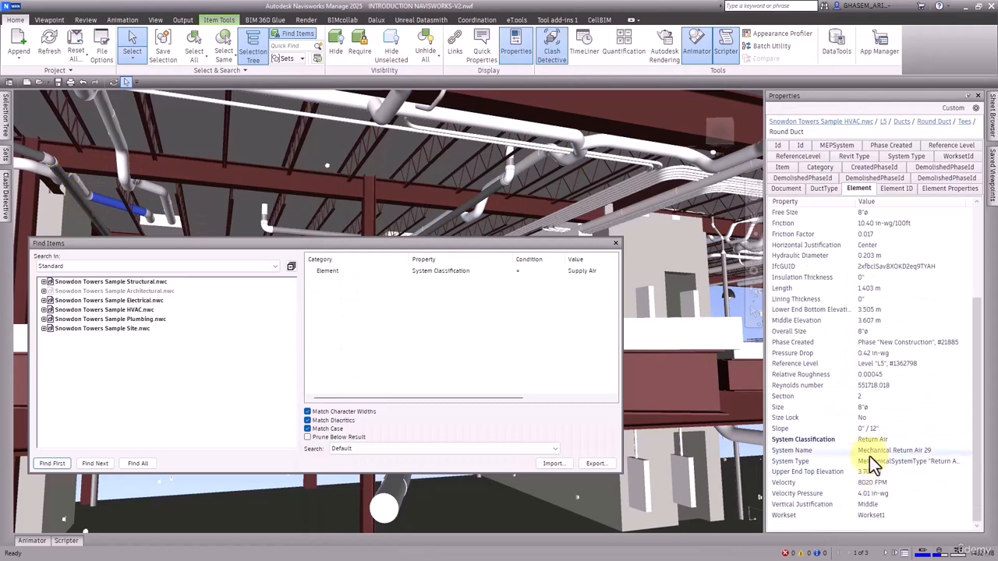
pyautogui.rightClick(873, 441)
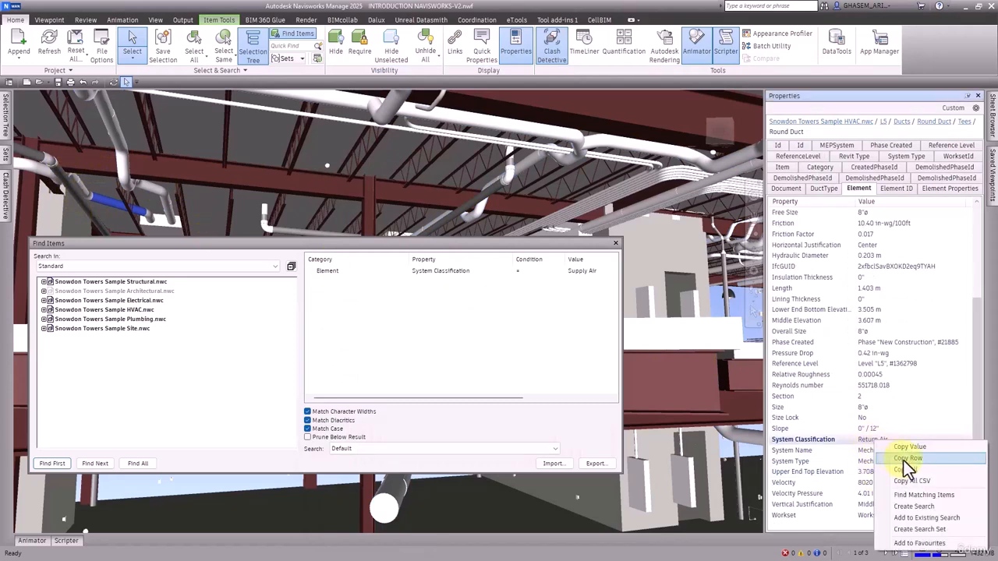
pyautogui.click(910, 449)
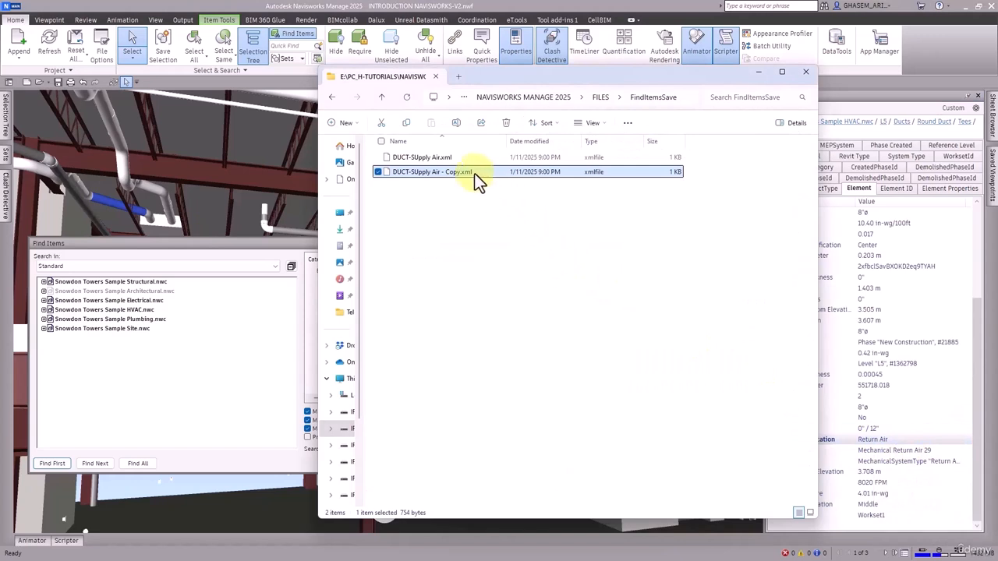
# Rename the copied file as DUCT-Return Air.xml and correct the original file's name to DUCT-Supply Air.xml.
pyautogui.press('F2')
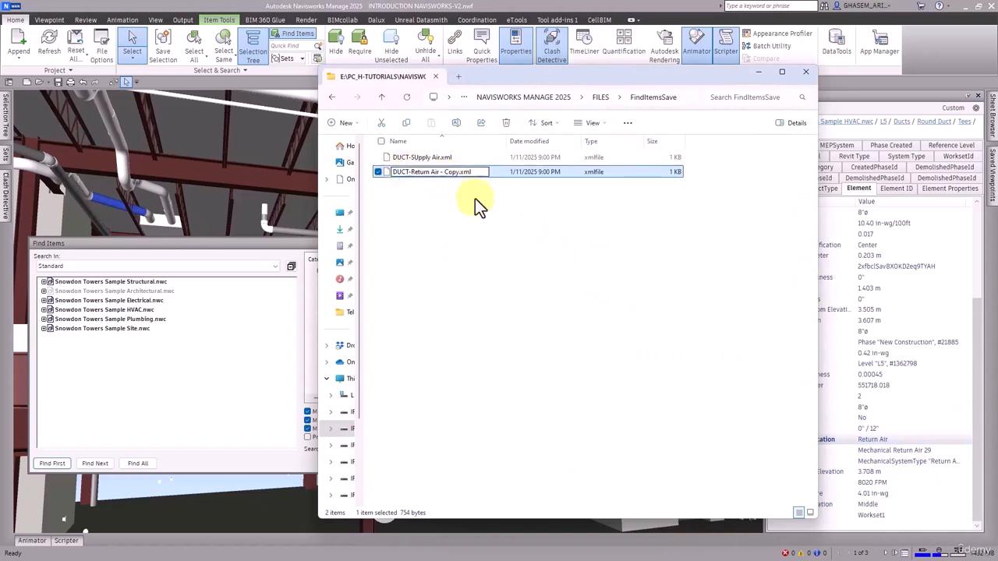
pyautogui.moveTo(440, 172); pyautogui.dragTo(459, 171)
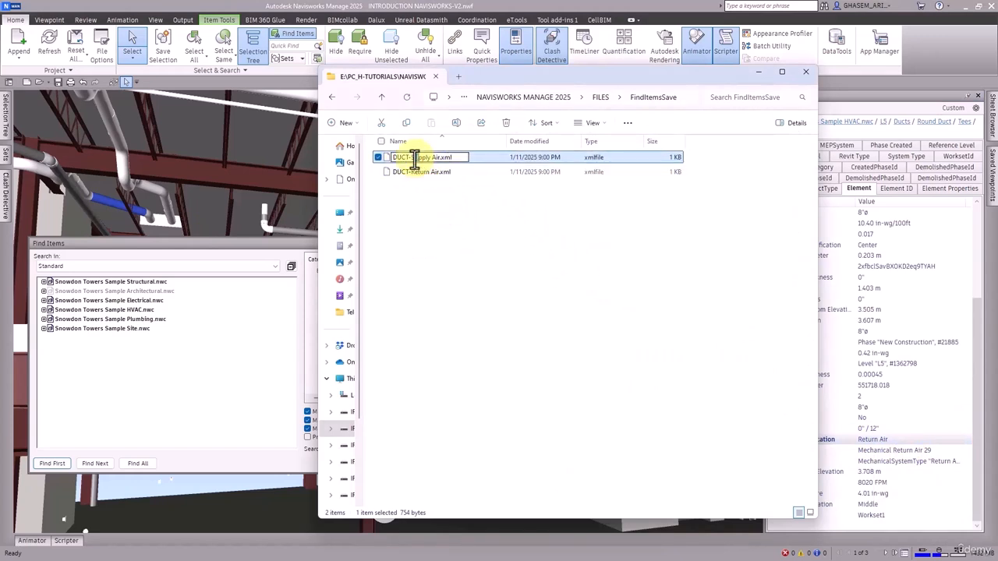
pyautogui.moveTo(415, 158); pyautogui.dragTo(419, 157)
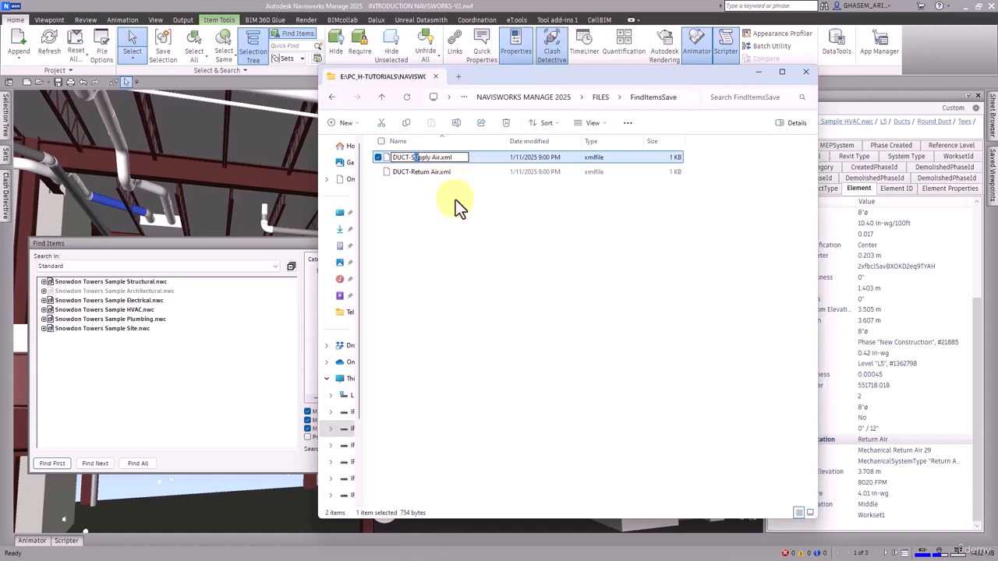
pyautogui.write('u')
pyautogui.click(461, 219)
# Open DUCT-Return Air.xml in Notepad++, replace the search value Supply Air with Return Air, save the file and close the editor.
pyautogui.rightClick(441, 173)
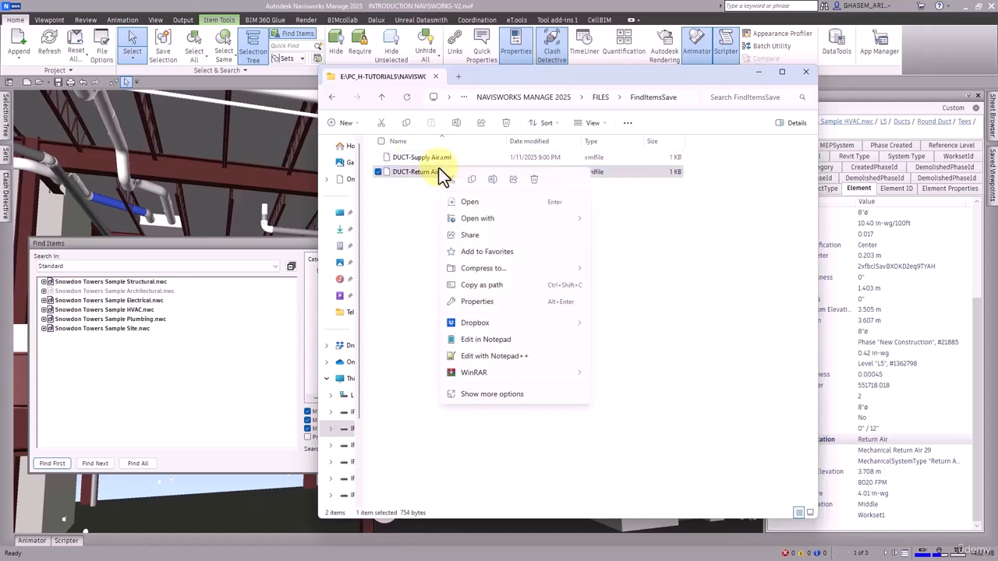
pyautogui.click(465, 355)
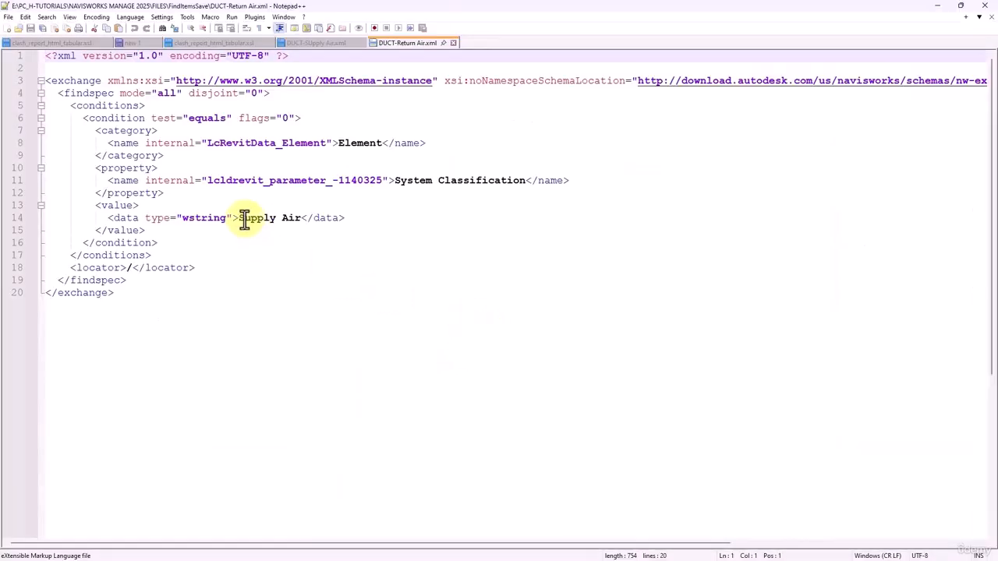
pyautogui.click(245, 217)
pyautogui.moveTo(245, 218); pyautogui.dragTo(302, 220)
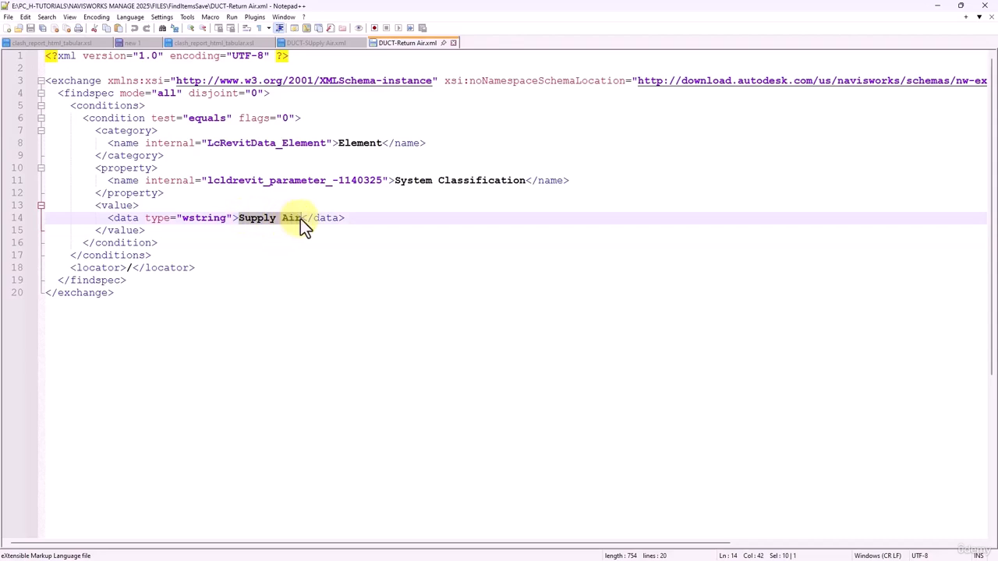
pyautogui.hotkey('ctrl', 'v')
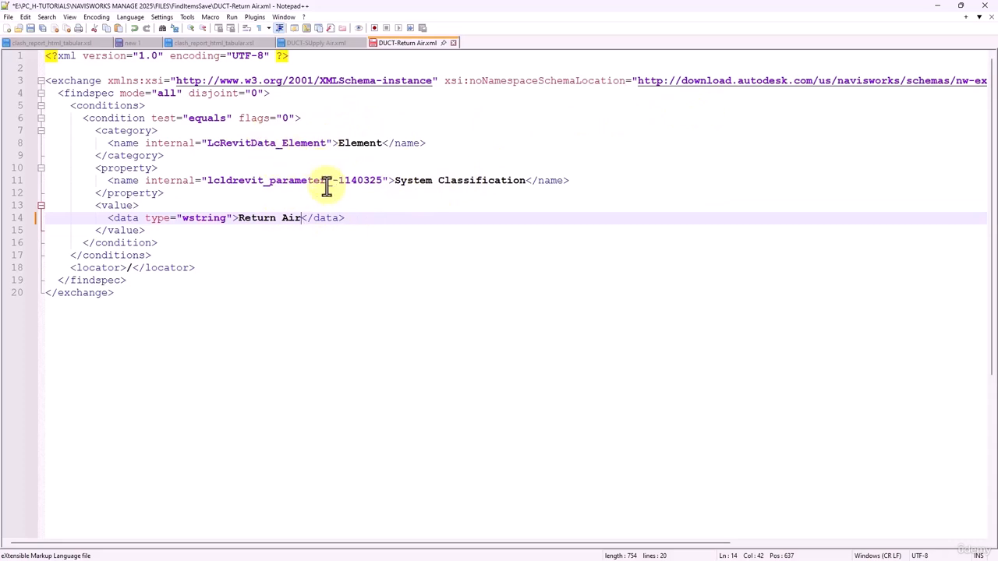
pyautogui.click(28, 28)
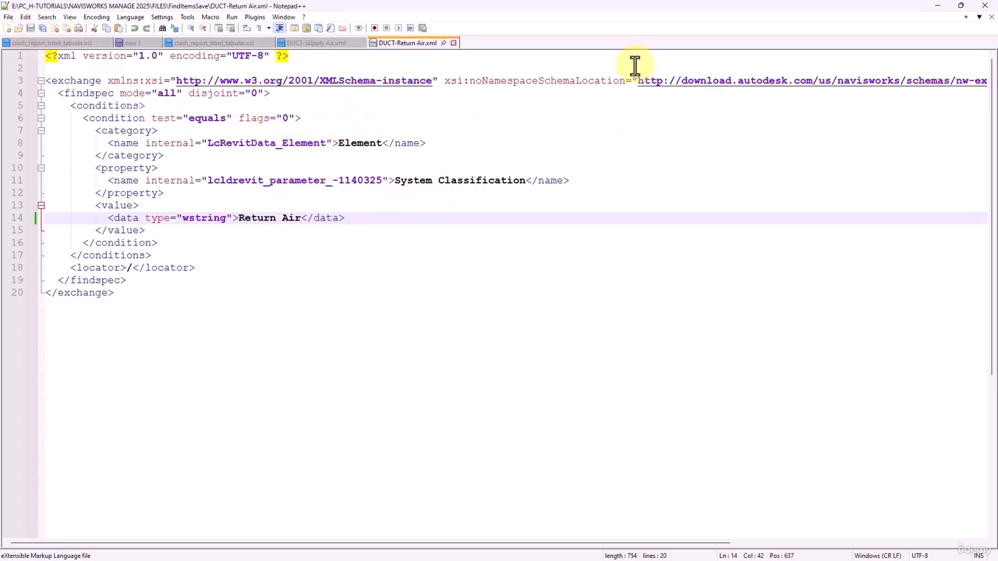
pyautogui.click(983, 6)
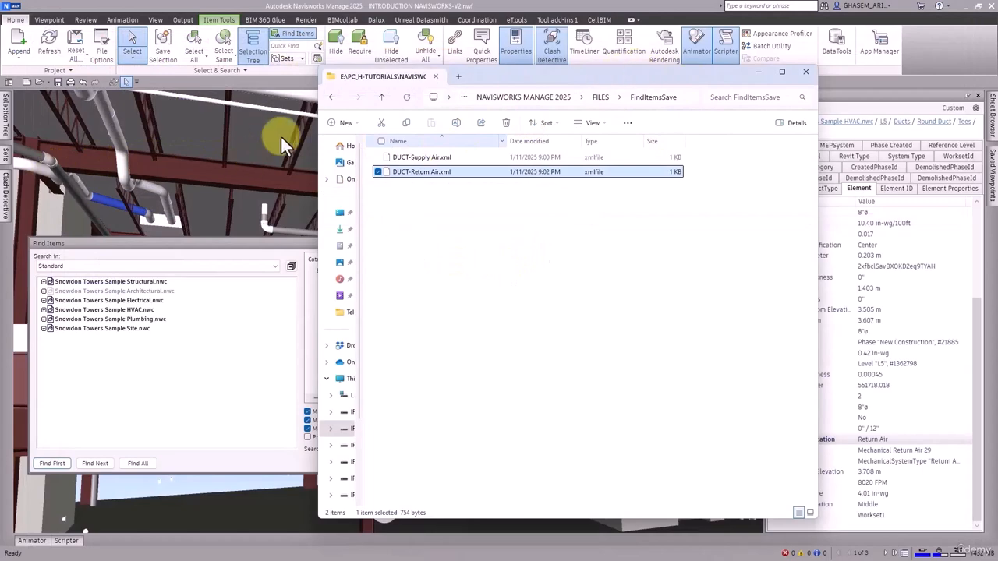
# Switch back to Navisworks and examine the System Classification of other round ducts, ending with an exhaust air duct selected.
pyautogui.moveTo(492, 76); pyautogui.dragTo(657, 191)
pyautogui.click(400, 139)
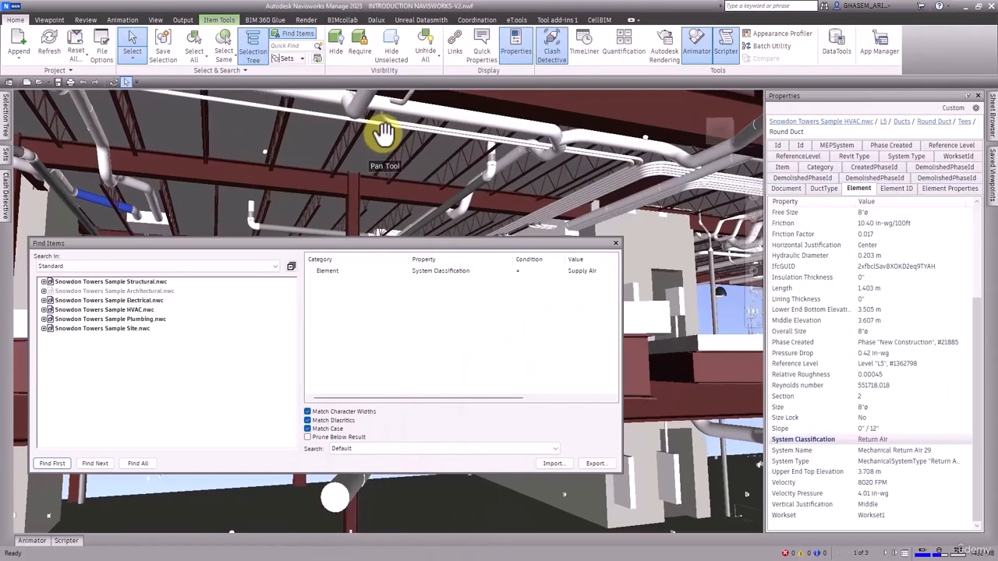
pyautogui.moveTo(467, 158); pyautogui.dragTo(635, 184)
pyautogui.moveTo(636, 187); pyautogui.dragTo(513, 189, button='middle')
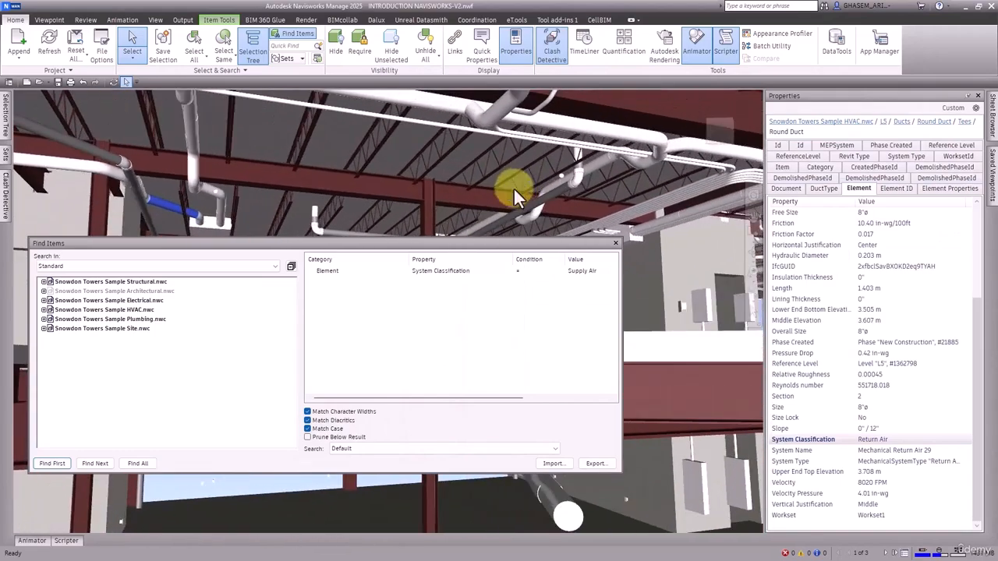
pyautogui.scroll(-6, 452, 208)
pyautogui.scroll(5, 545, 181)
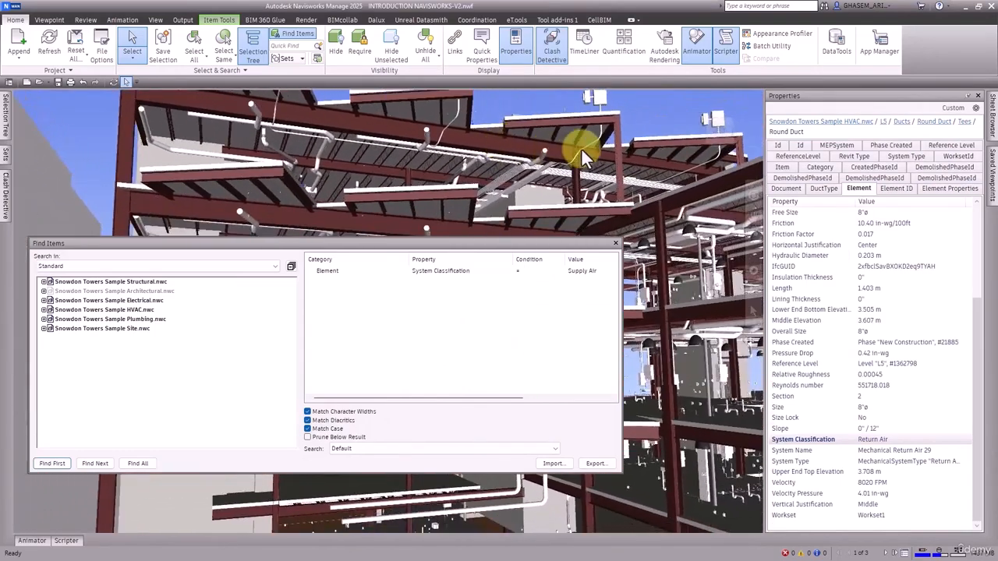
pyautogui.click(513, 166)
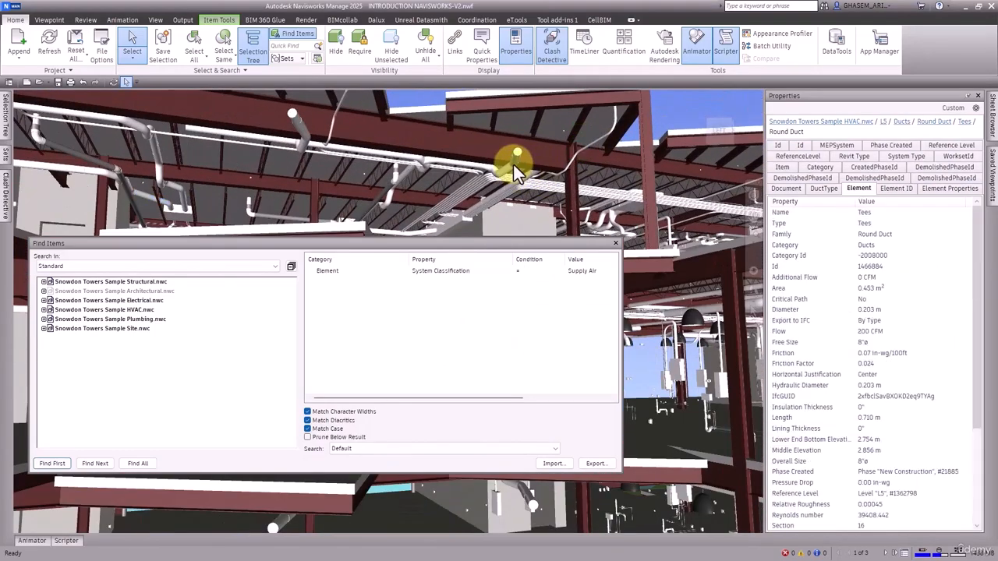
pyautogui.scroll(-3, 870, 354)
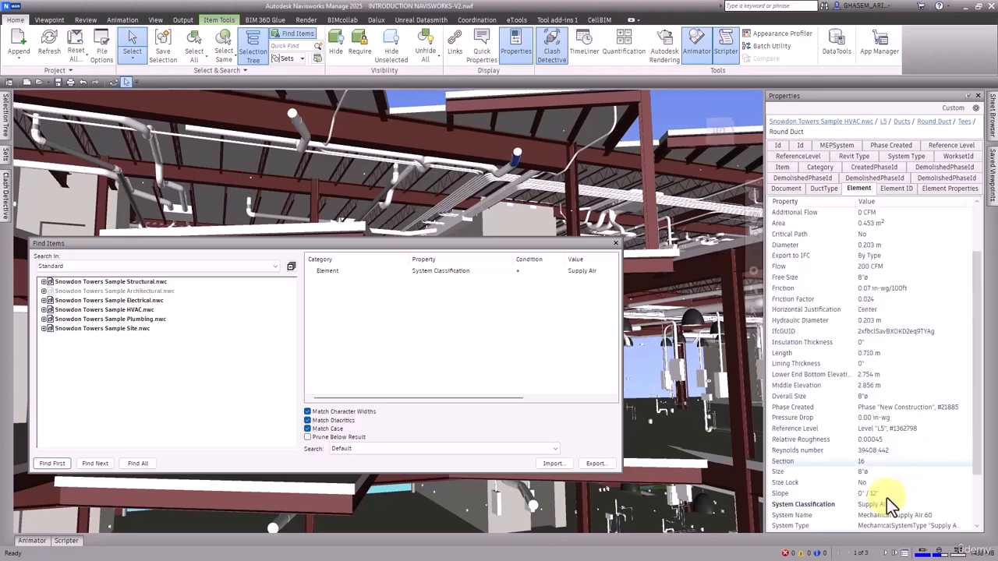
pyautogui.moveTo(301, 158); pyautogui.dragTo(356, 156)
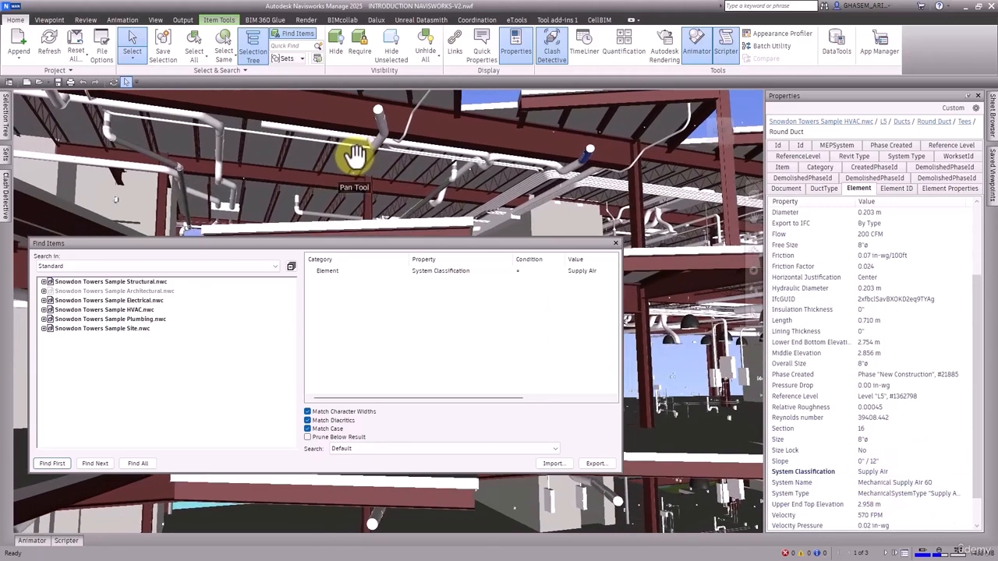
pyautogui.moveTo(218, 183); pyautogui.dragTo(330, 223)
pyautogui.scroll(-4, 924, 418)
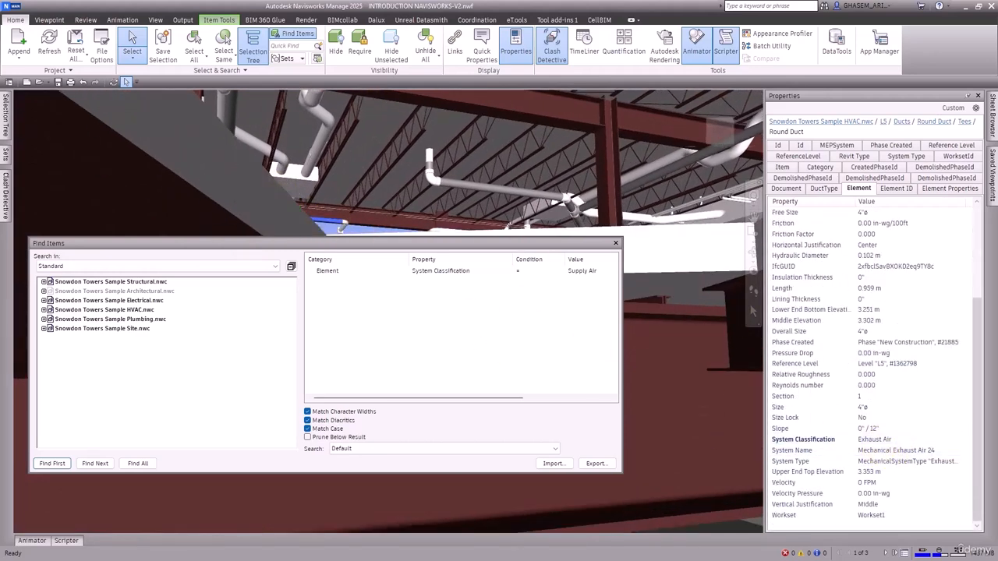
# Switch to File Explorer and duplicate DUCT-Return Air.xml within the FindItemsSave folder.
pyautogui.hotkey('alt', 'Tab')
pyautogui.click(596, 298)
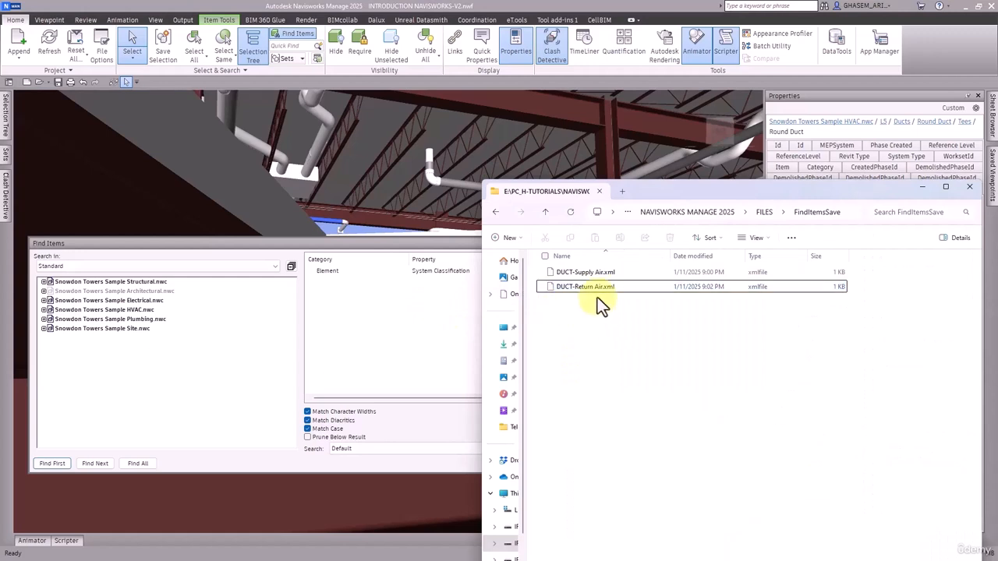
pyautogui.click(600, 289)
pyautogui.hotkey('ctrl', 'c')
pyautogui.hotkey('ctrl', 'v')
# Switch to Navisworks, copy the selected duct's System Classification value, Exhaust Air, and return to File Explorer.
pyautogui.click(656, 6)
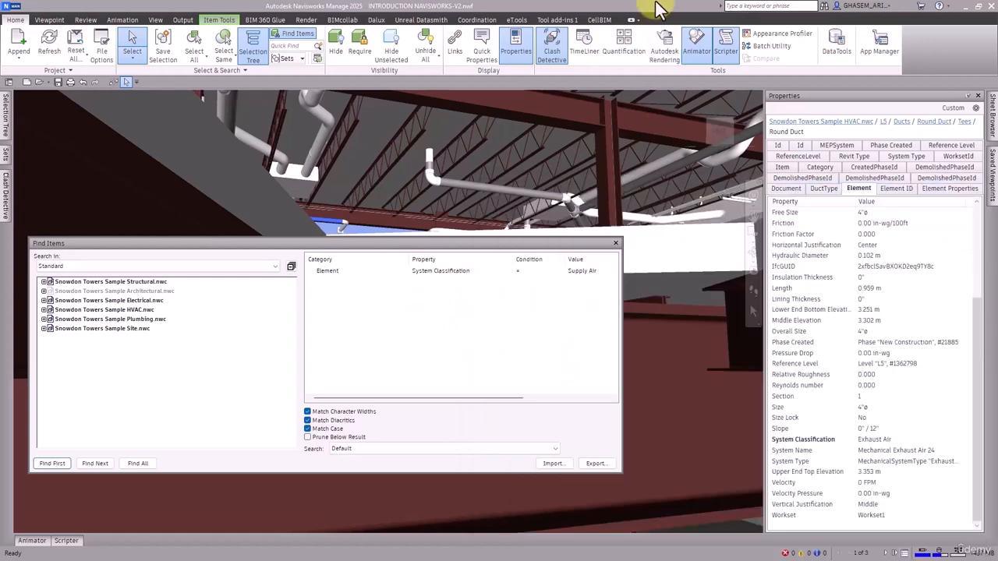
pyautogui.rightClick(848, 440)
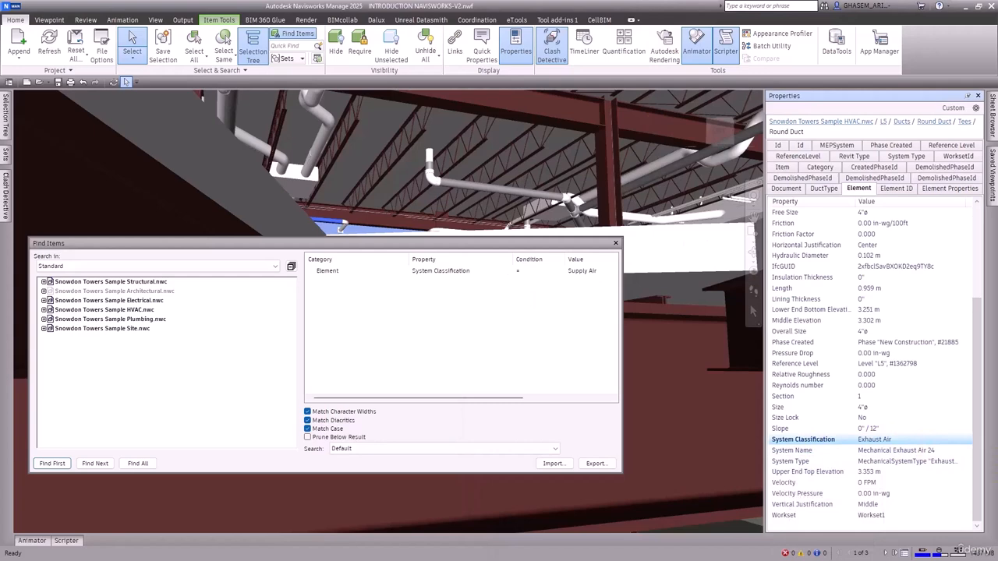
pyautogui.hotkey('alt', 'Tab')
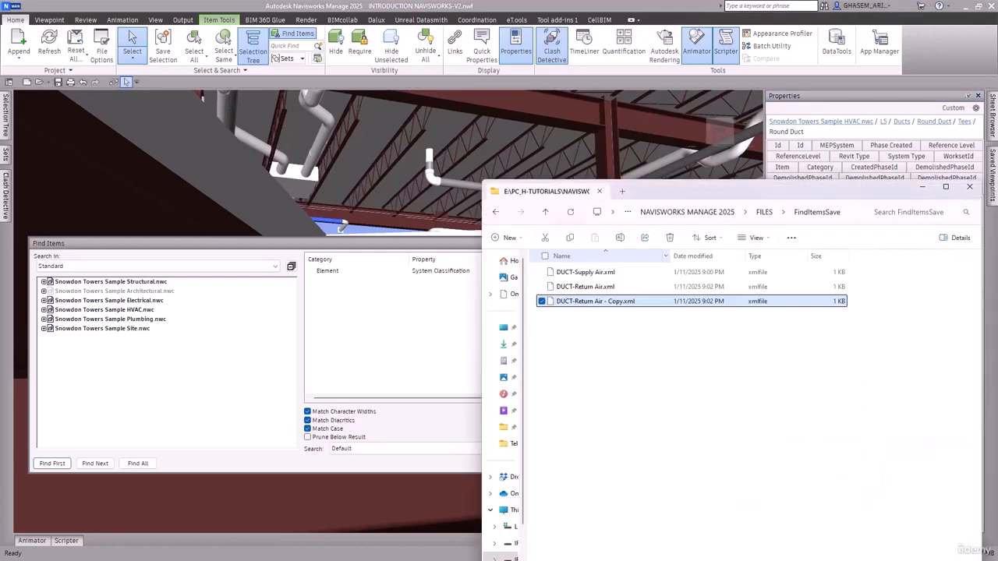
# Rename the copy of DUCT-Return Air.xml as DUCT-Exhaust Air.xml.
pyautogui.click(581, 305)
pyautogui.moveTo(575, 303); pyautogui.dragTo(622, 303)
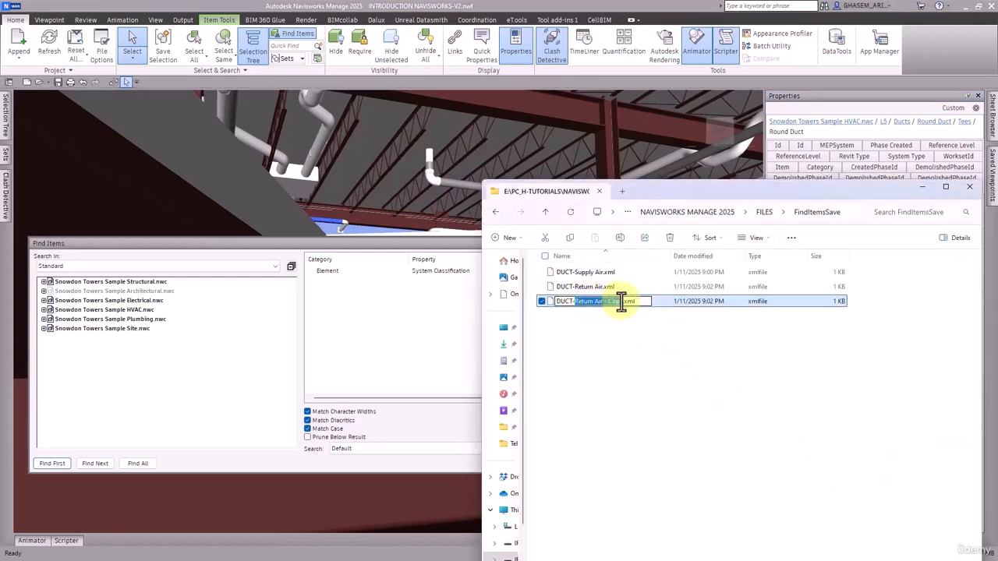
pyautogui.write('Exhaust Air')
pyautogui.press('Return')
# Open DUCT-Exhaust Air.xml in Notepad++, replace the search value Return Air with Exhaust Air, save the file and close the editor.
pyautogui.rightClick(590, 299)
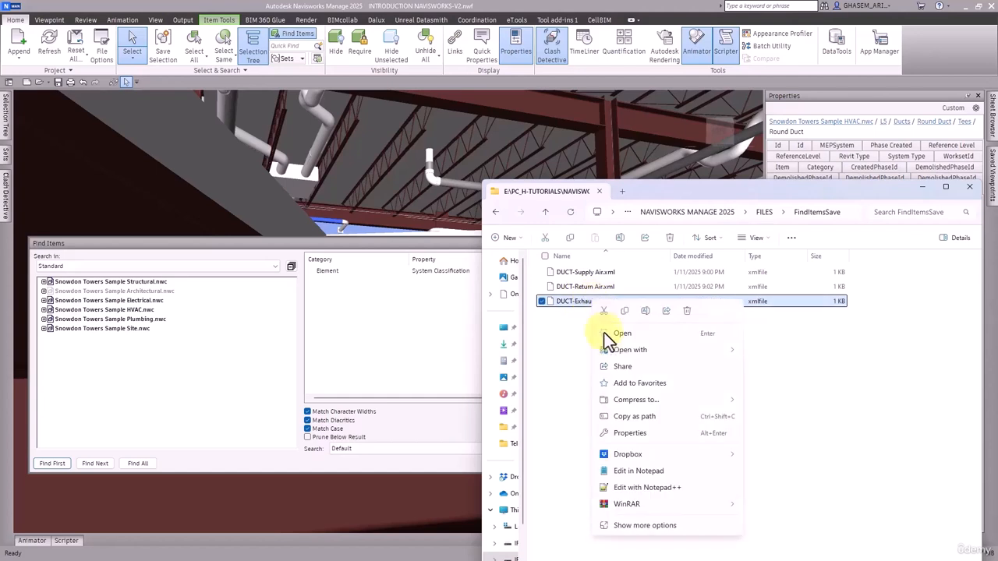
pyautogui.click(623, 488)
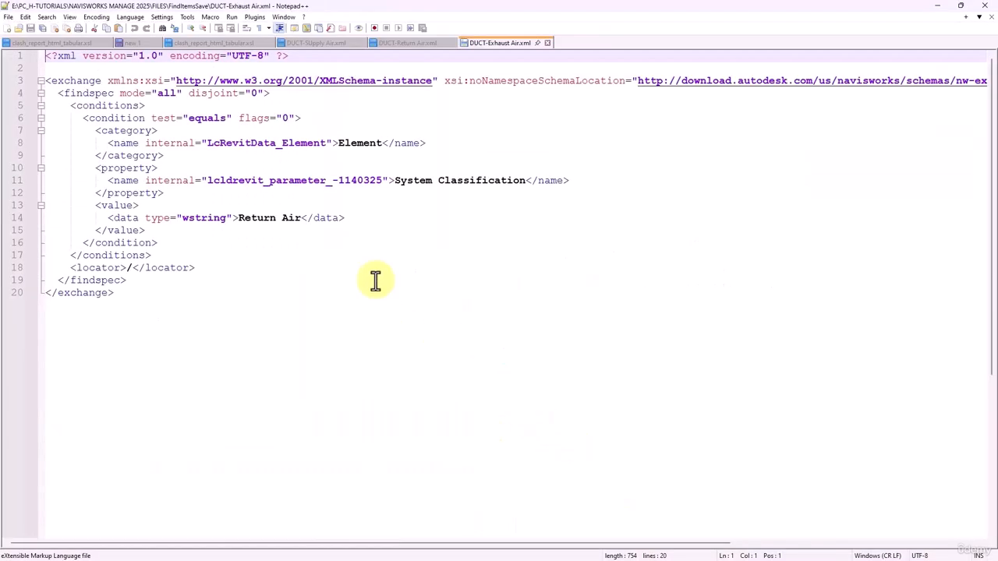
pyautogui.moveTo(238, 218); pyautogui.dragTo(299, 218)
pyautogui.write('Exhaust Air')
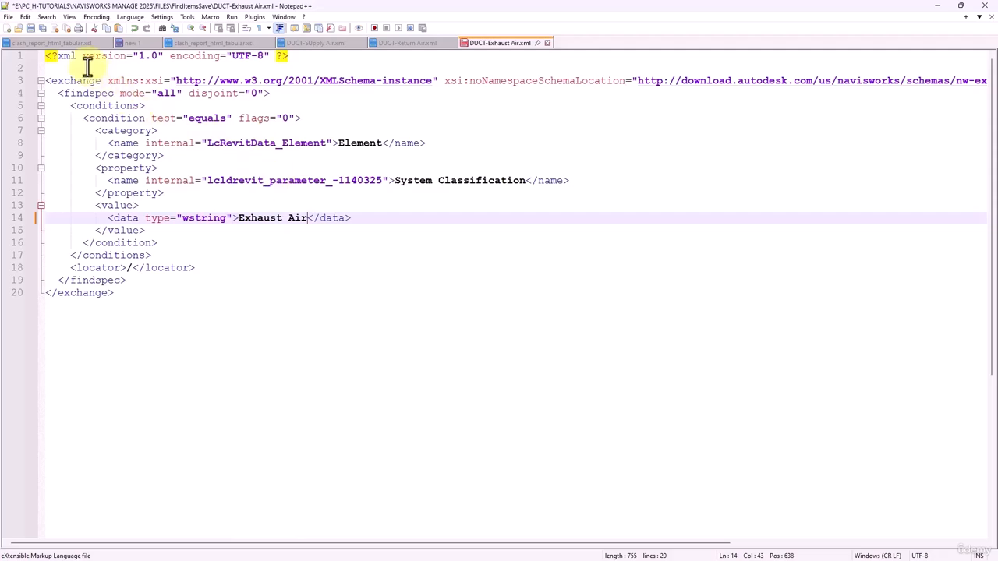
pyautogui.click(31, 27)
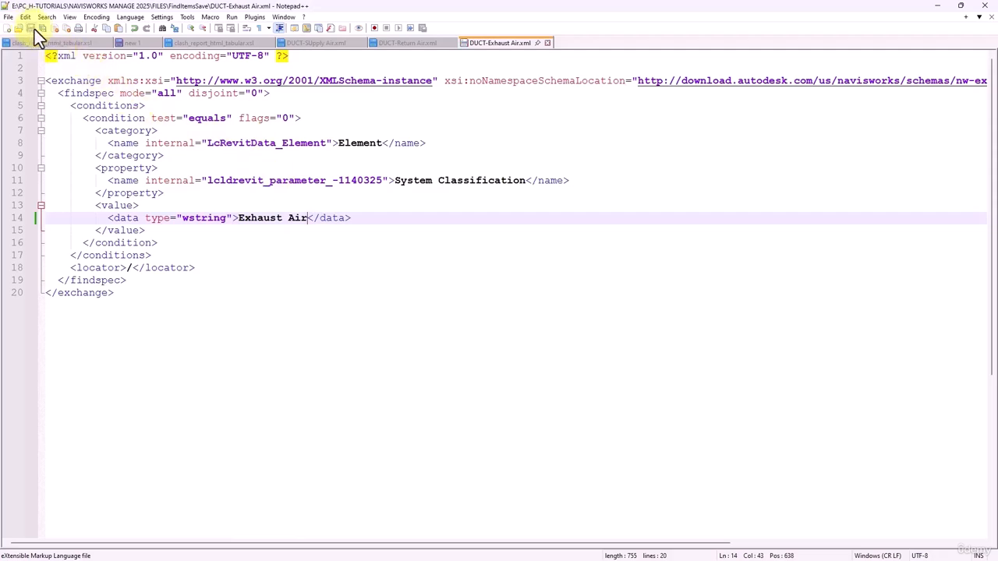
pyautogui.click(983, 5)
# Return to Find Items in Navisworks and find all elements matching the System Classification = Supply Air condition.
pyautogui.moveTo(691, 186); pyautogui.dragTo(997, 211)
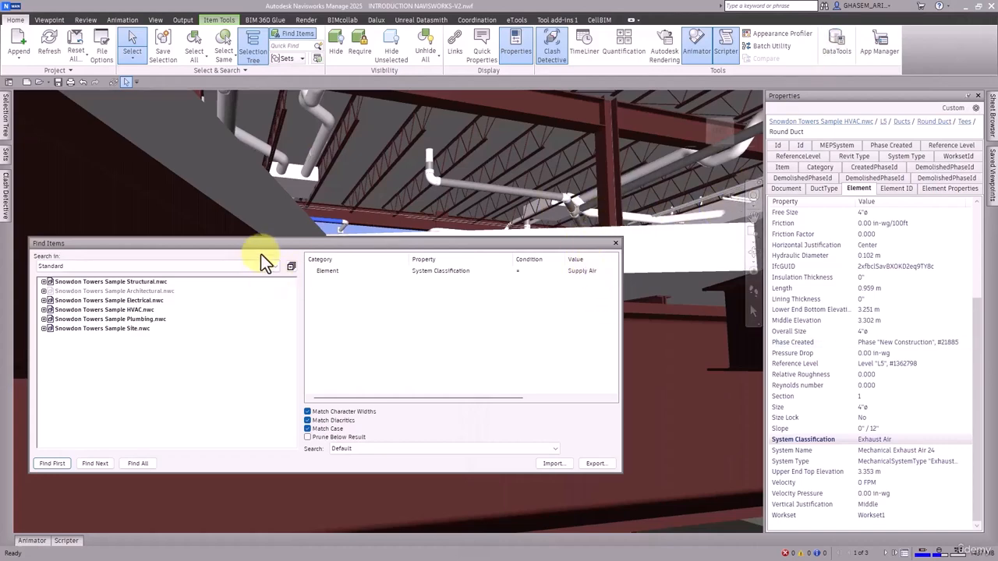
pyautogui.moveTo(282, 247); pyautogui.dragTo(376, 277)
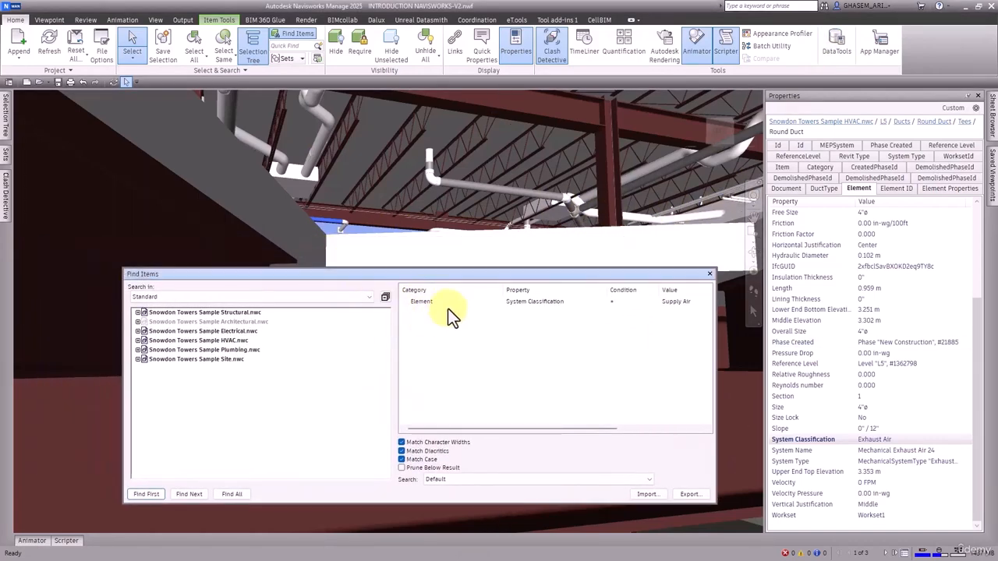
pyautogui.click(443, 304)
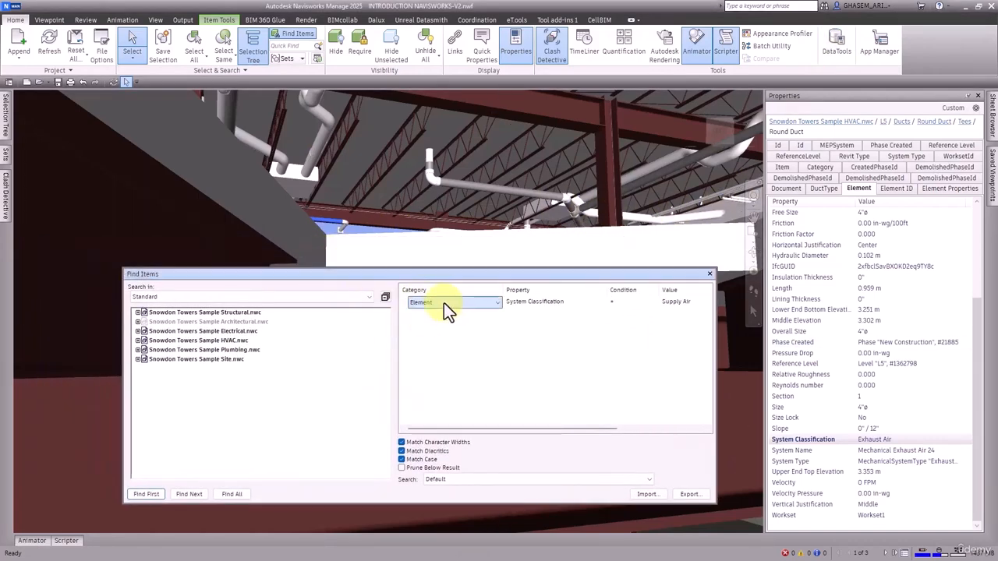
pyautogui.click(230, 494)
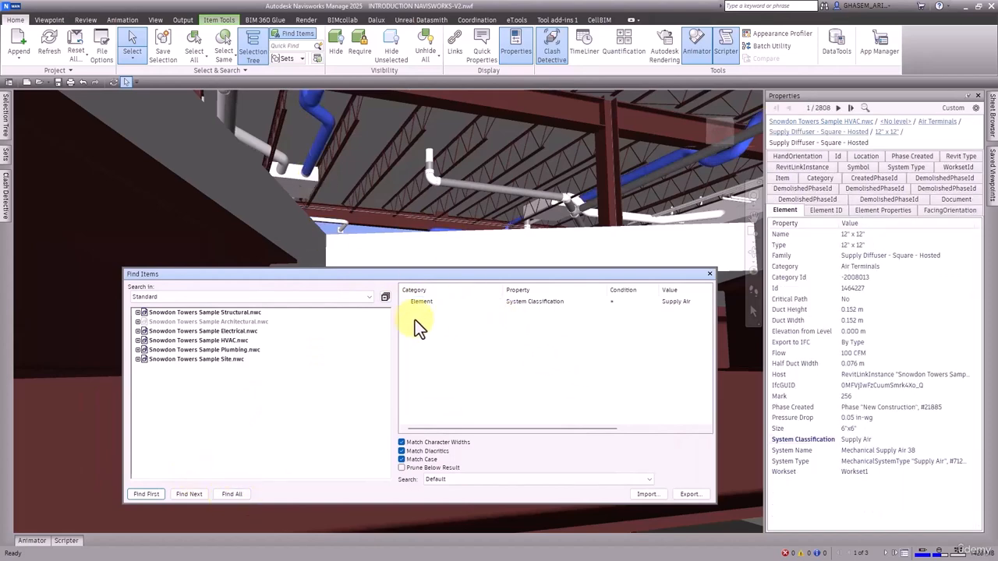
# Show and pin the Sets window, and save the current Supply Air search there as a search set.
pyautogui.click(10, 156)
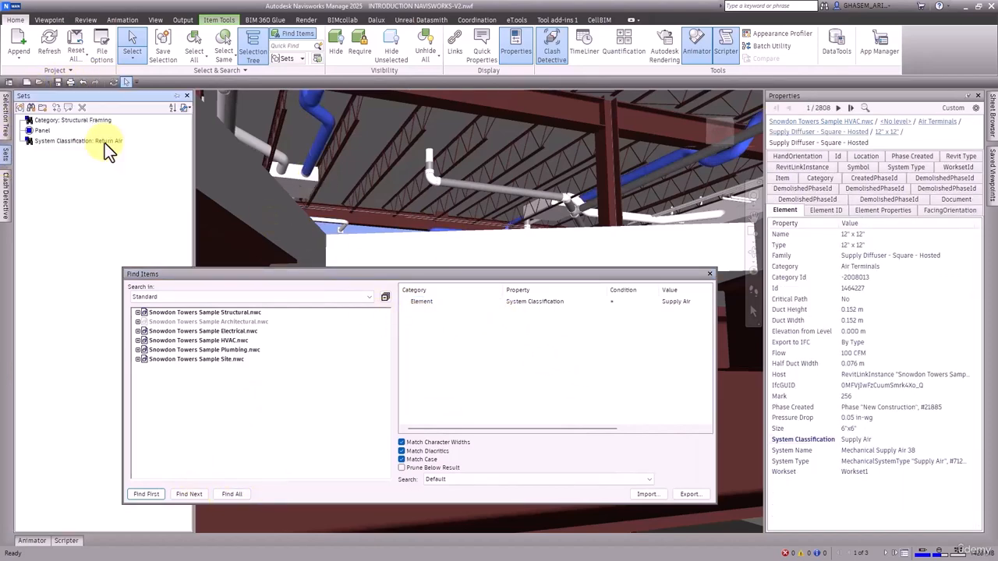
pyautogui.click(175, 96)
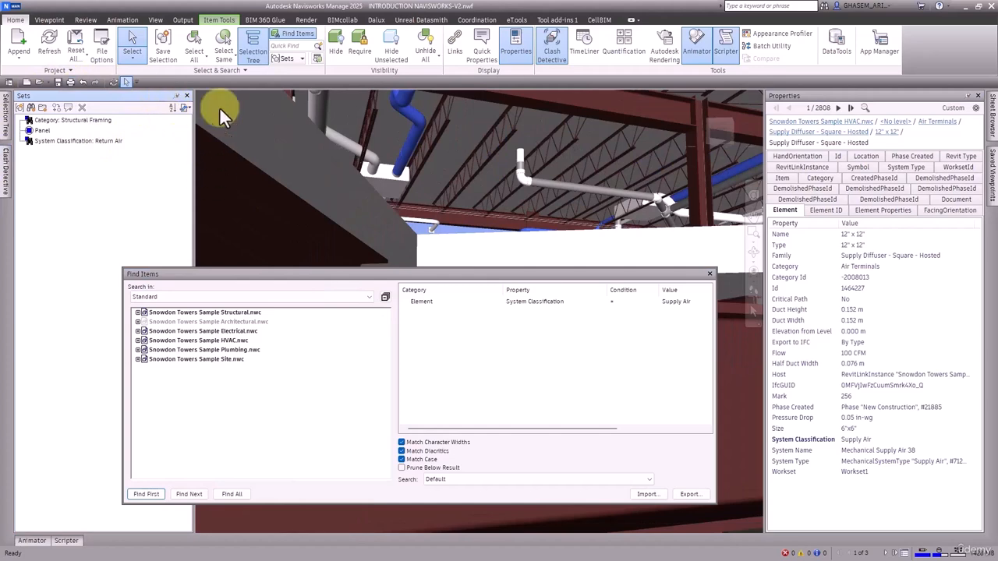
pyautogui.click(32, 108)
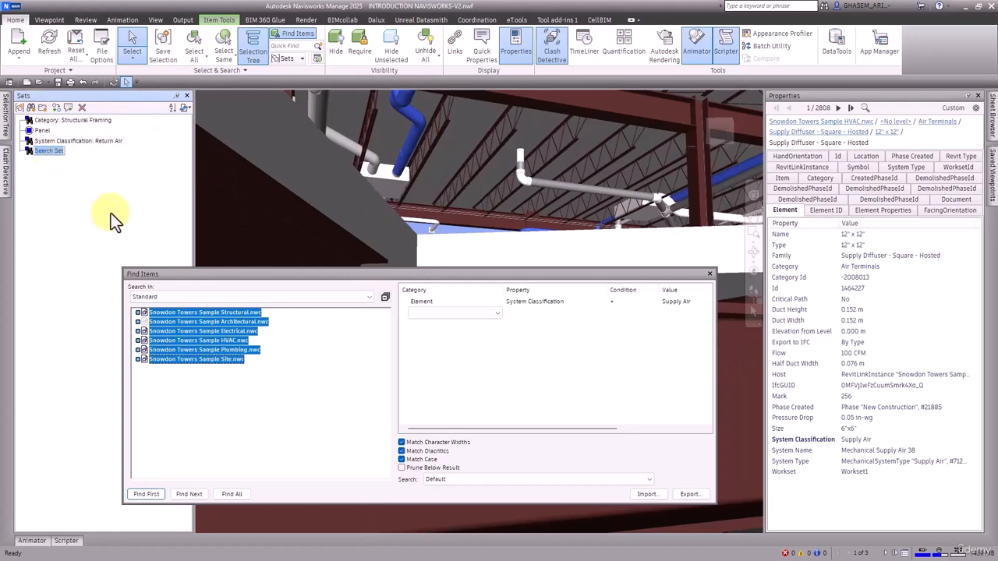
# Delete all search conditions from Find Items, including the Supply Air one.
pyautogui.click(538, 370)
pyautogui.rightClick(558, 349)
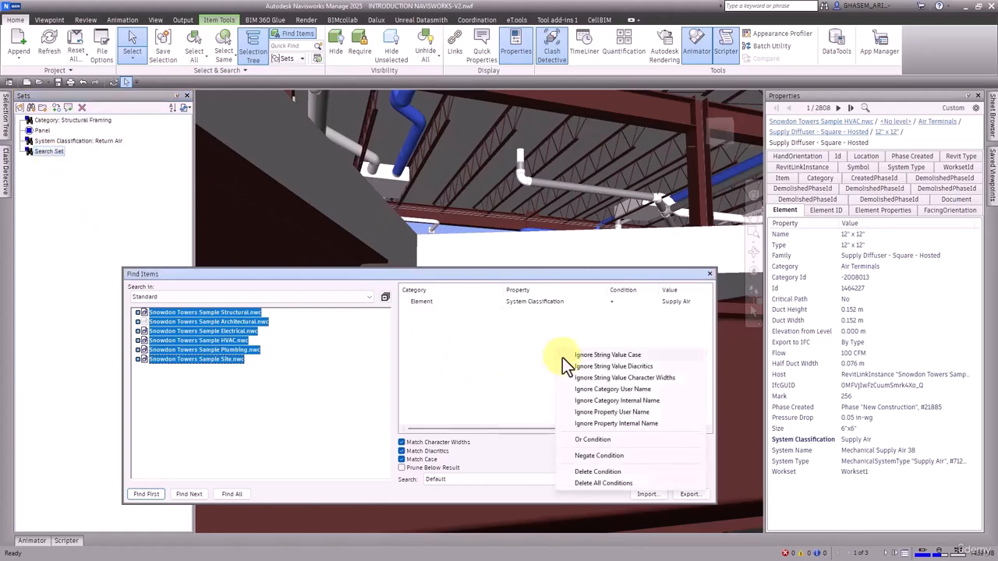
pyautogui.click(597, 482)
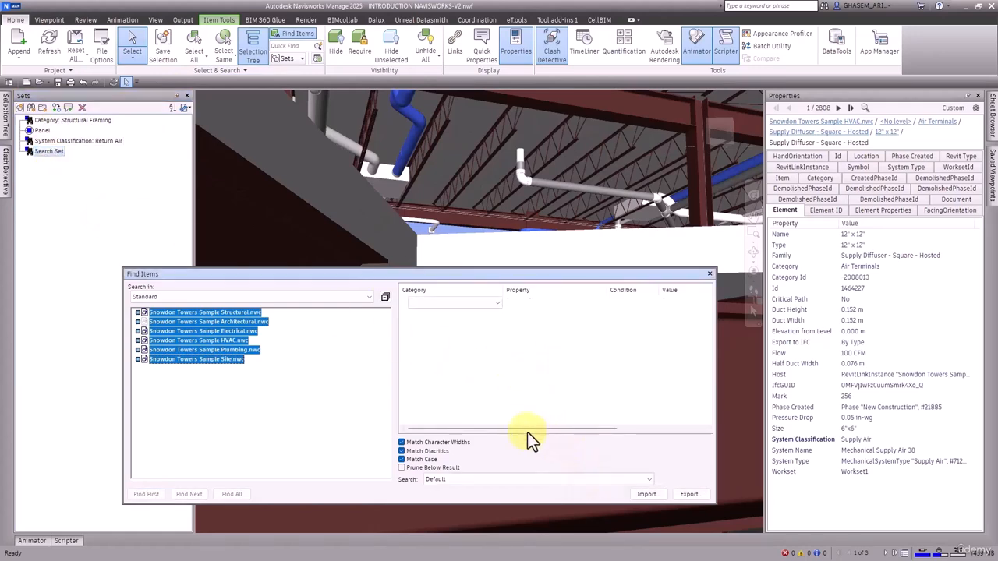
# Import DUCT-Exhaust Air.xml into Find Items, then run it on all items and save it as a search set.
pyautogui.click(647, 493)
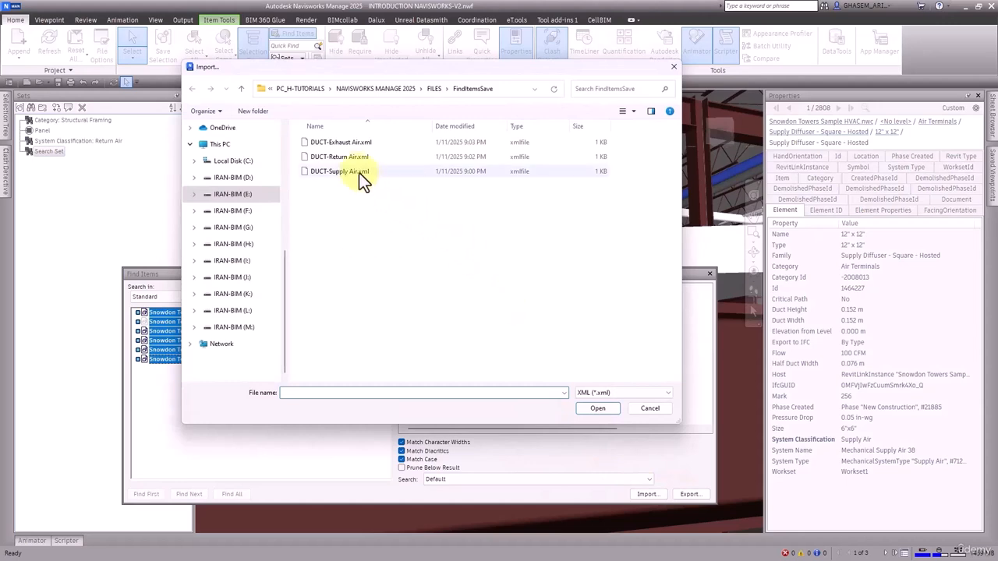
pyautogui.click(347, 143)
pyautogui.click(603, 410)
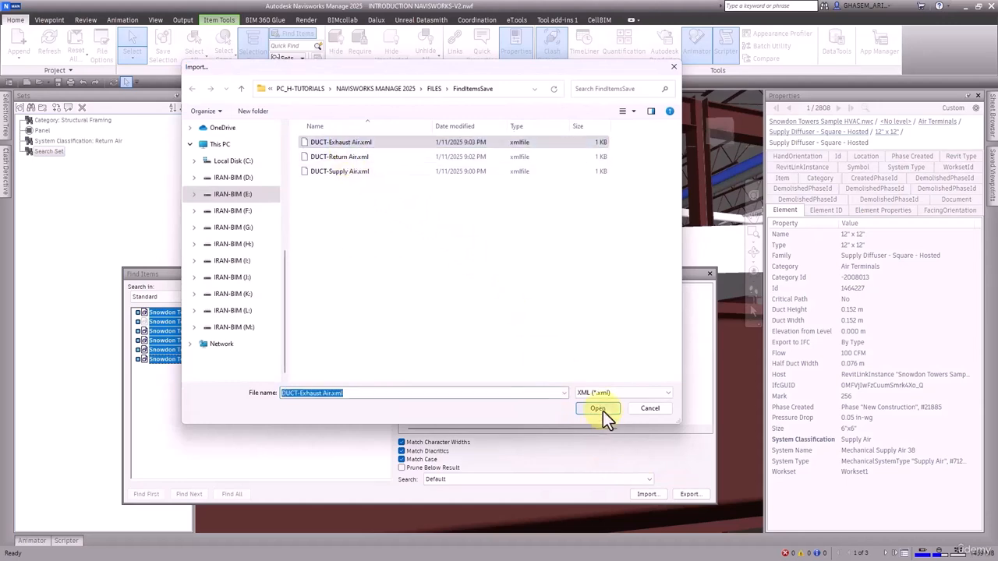
pyautogui.click(230, 494)
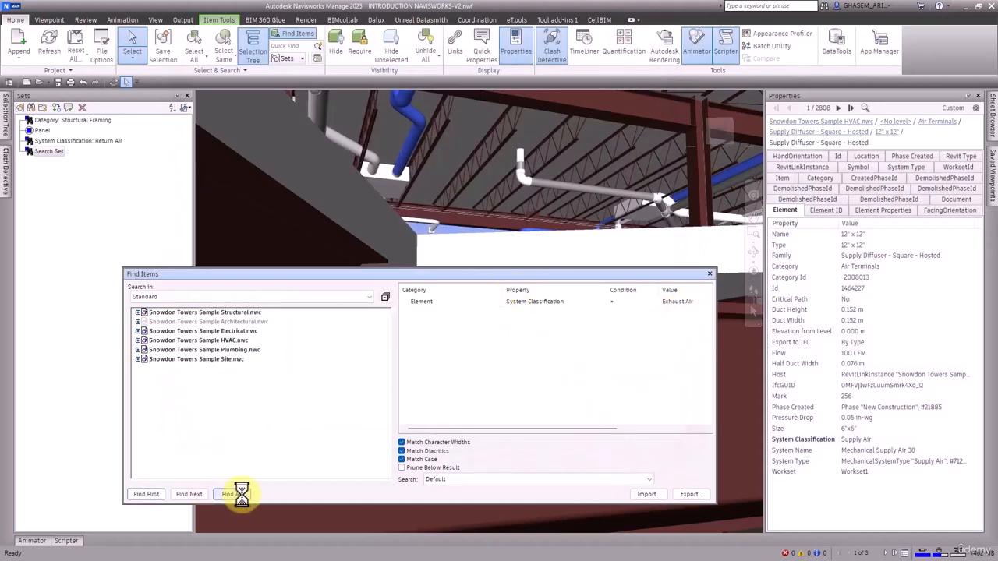
pyautogui.click(30, 108)
# Import DUCT-Return Air.xml into Find Items to load the Return Air condition.
pyautogui.click(651, 497)
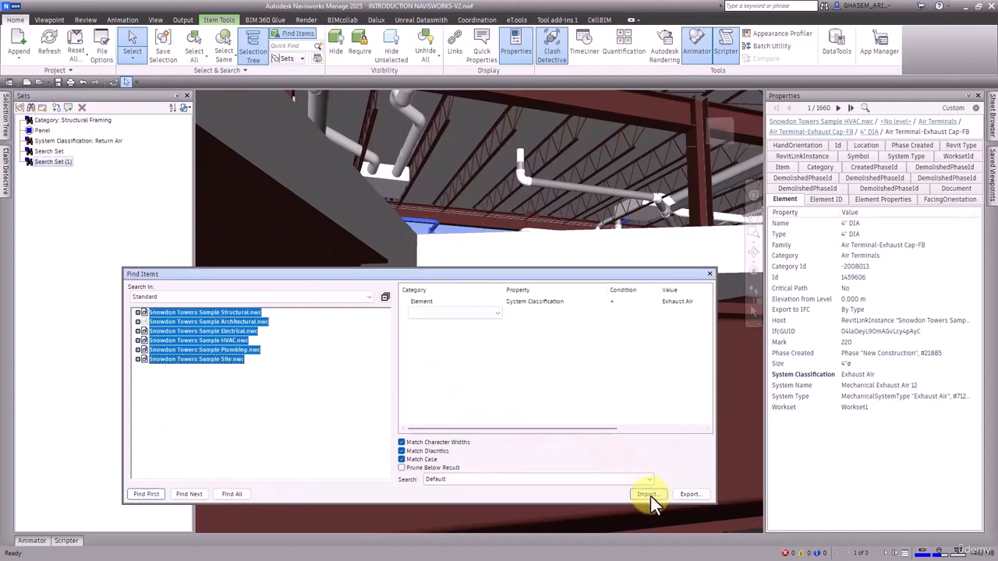
pyautogui.click(648, 496)
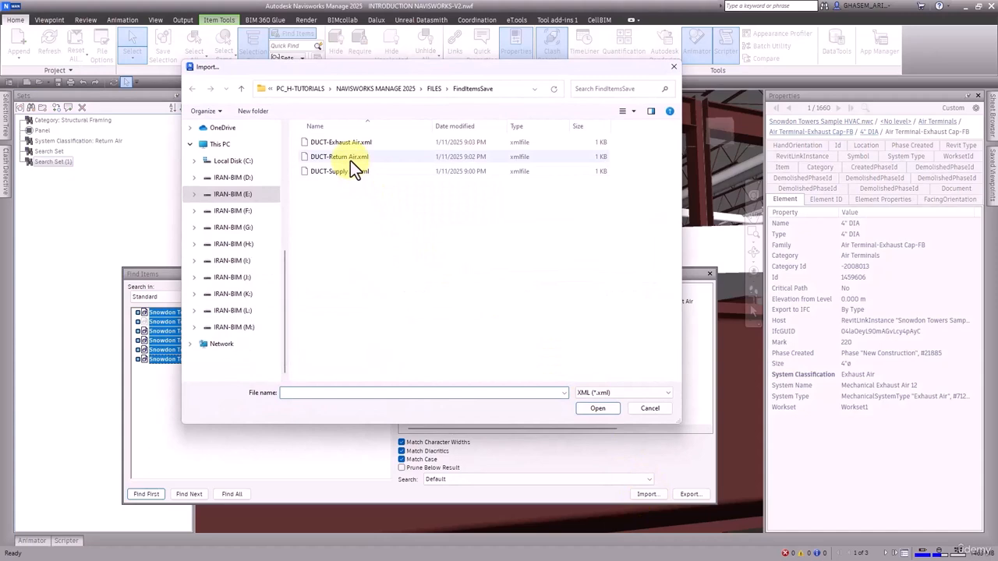
pyautogui.click(350, 160)
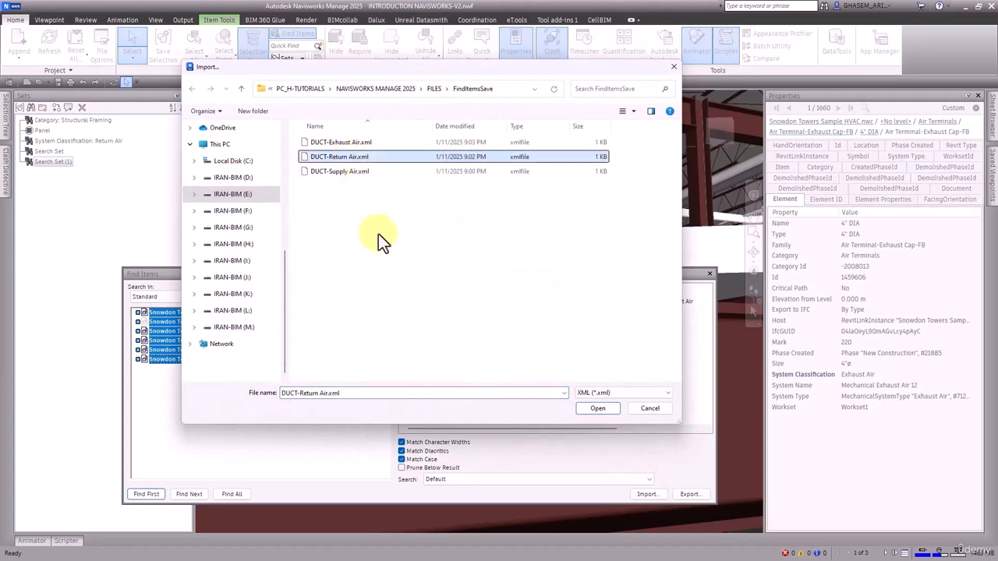
pyautogui.click(598, 409)
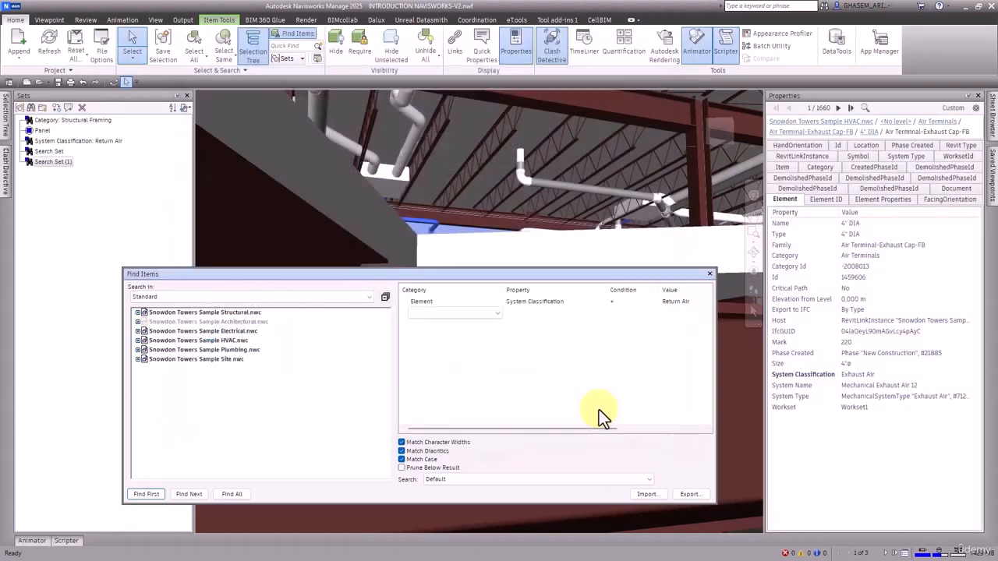
# Find all elements matching the Return Air condition, save the search as a search set, and close Find Items.
pyautogui.click(231, 494)
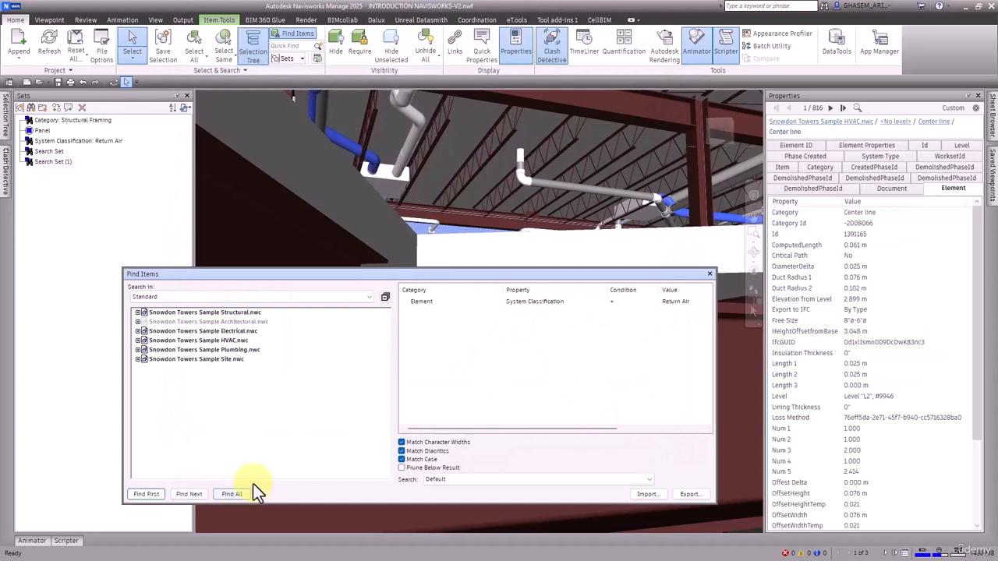
pyautogui.click(34, 108)
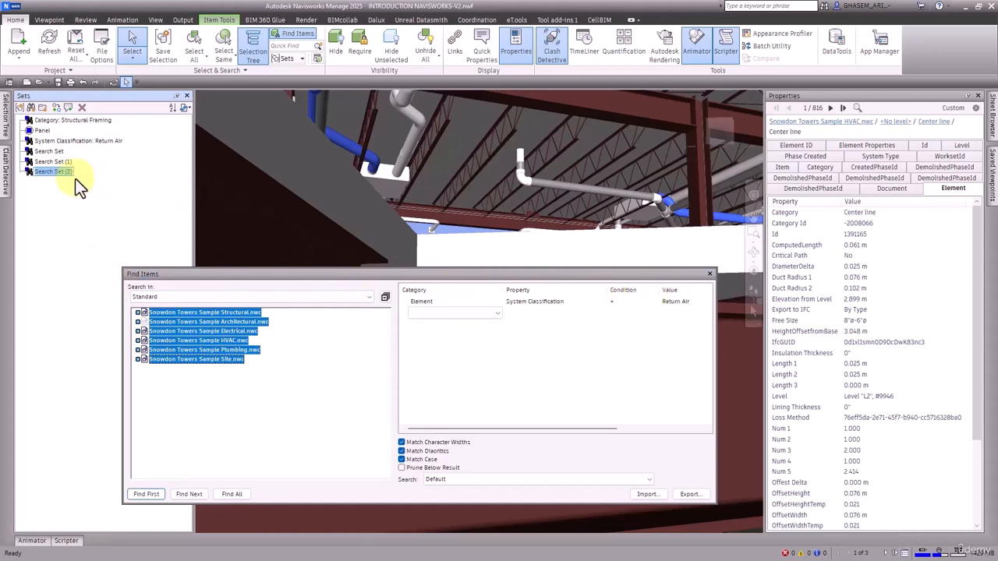
pyautogui.click(709, 274)
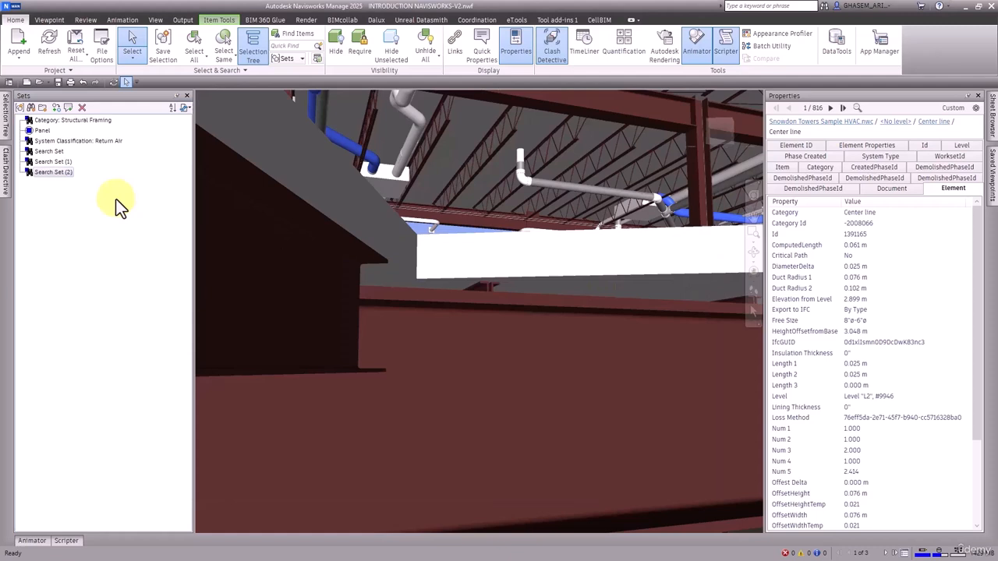
# Rename Search Set (2) with the file path held on the clipboard.
pyautogui.rightClick(64, 176)
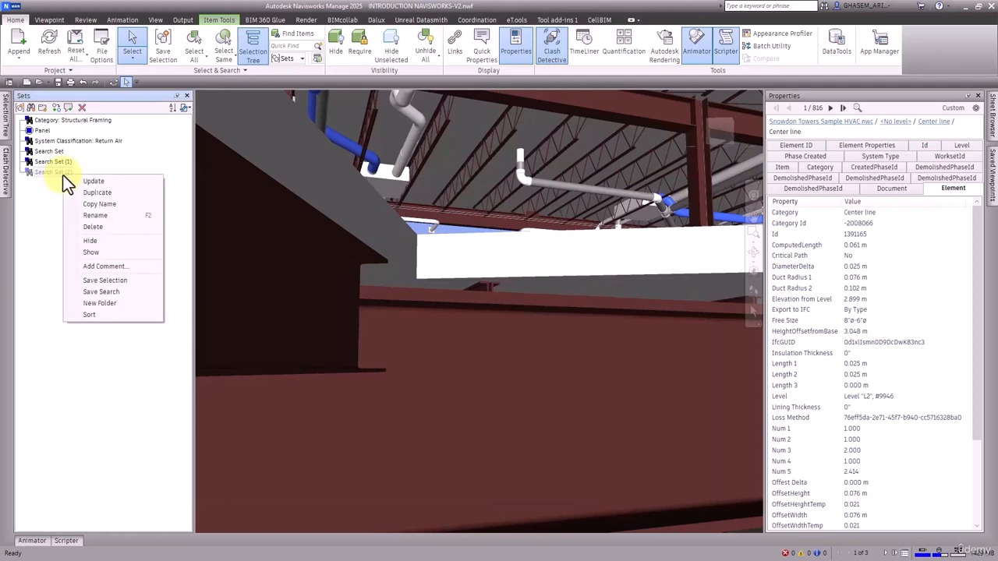
pyautogui.click(99, 215)
pyautogui.hotkey('ctrl', 'v')
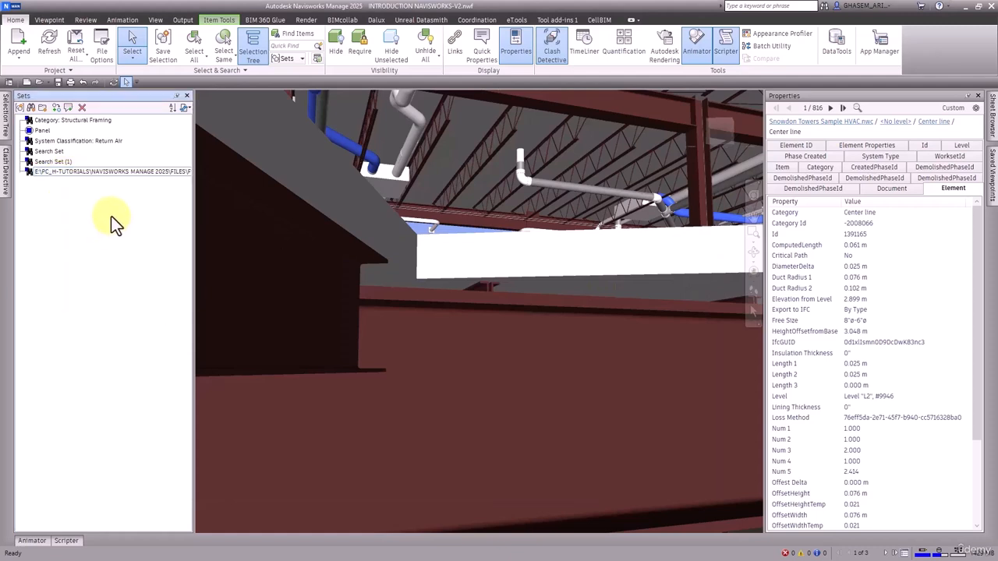
pyautogui.click(77, 192)
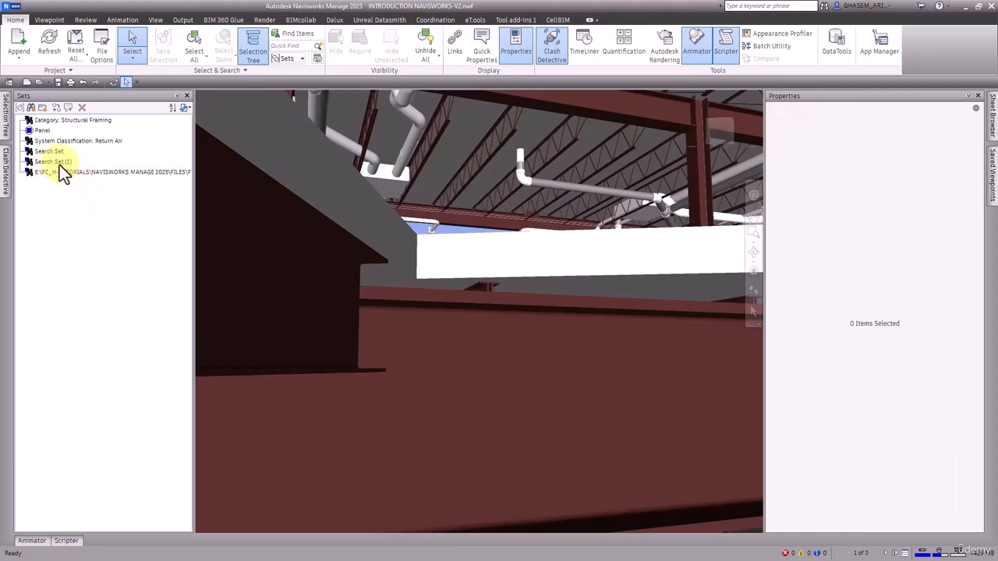
# Copy the System Classification value of Search Set (1) and rename the path-named last search set as Exhaust Air.
pyautogui.click(60, 165)
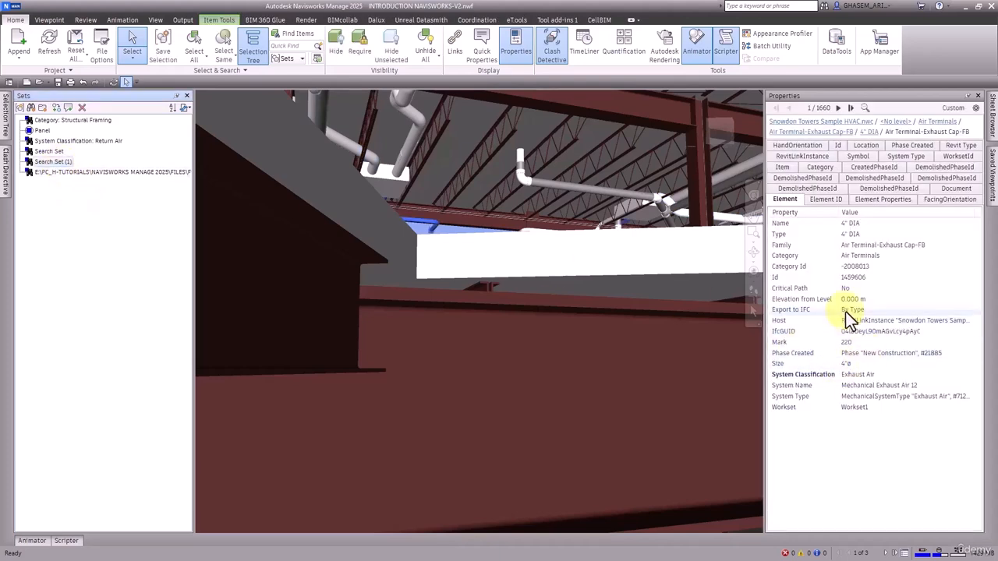
pyautogui.rightClick(859, 376)
pyautogui.click(888, 385)
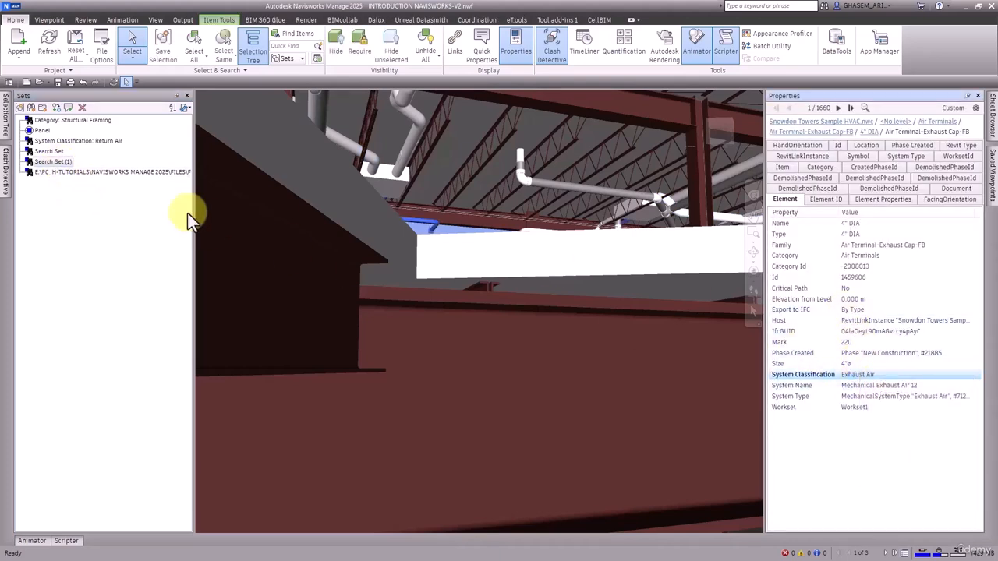
pyautogui.rightClick(155, 173)
pyautogui.click(178, 216)
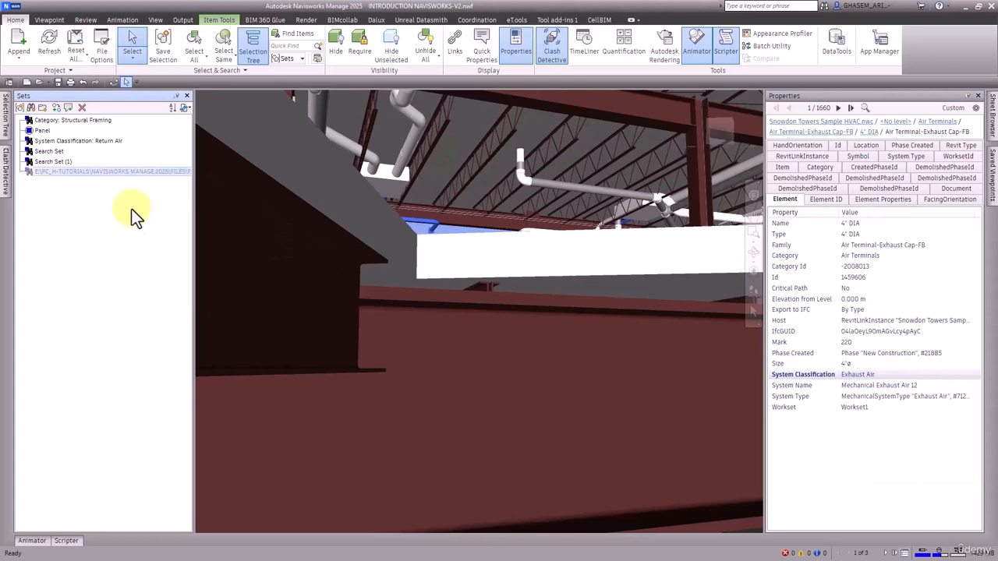
pyautogui.hotkey('ctrl', 'v')
pyautogui.press('Return')
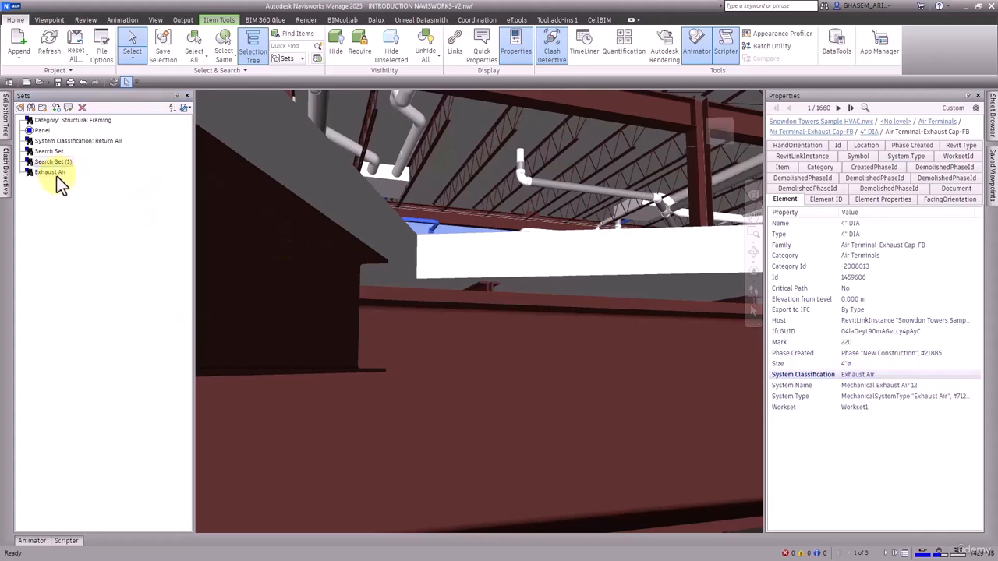
# Check the last search set's System Classification, copy that value and rename the set as Return Air.
pyautogui.click(56, 176)
pyautogui.click(49, 164)
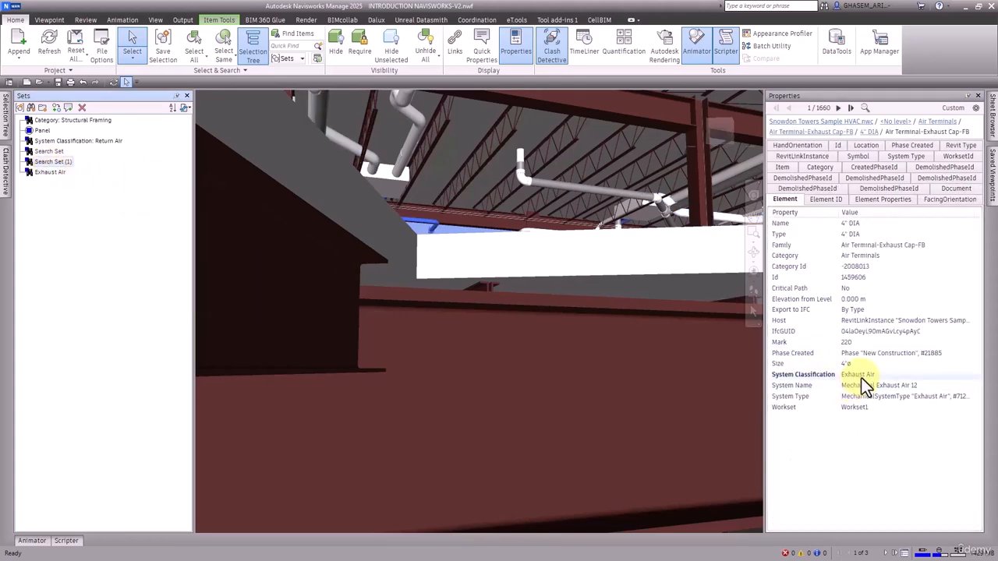
pyautogui.click(56, 173)
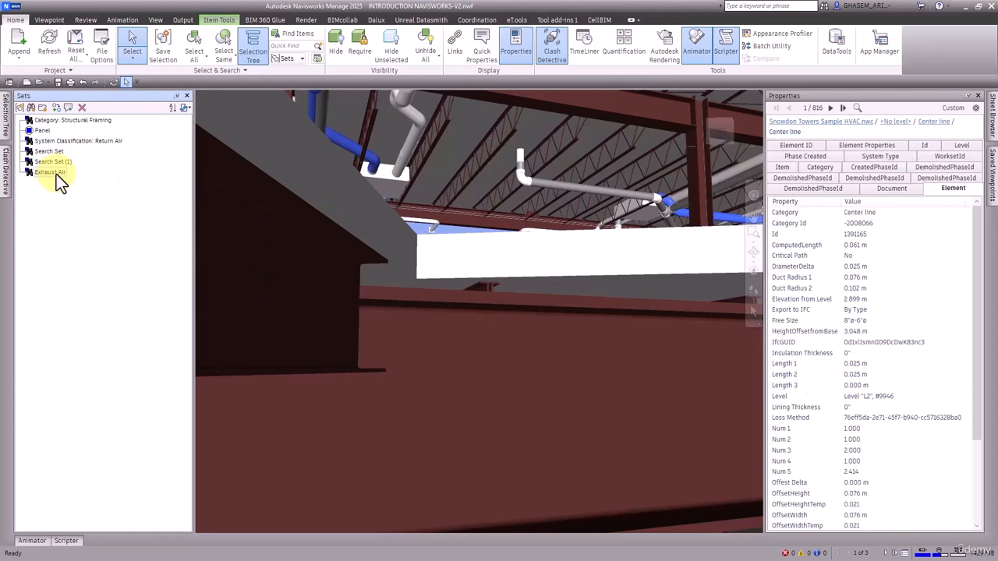
pyautogui.scroll(-3, 818, 406)
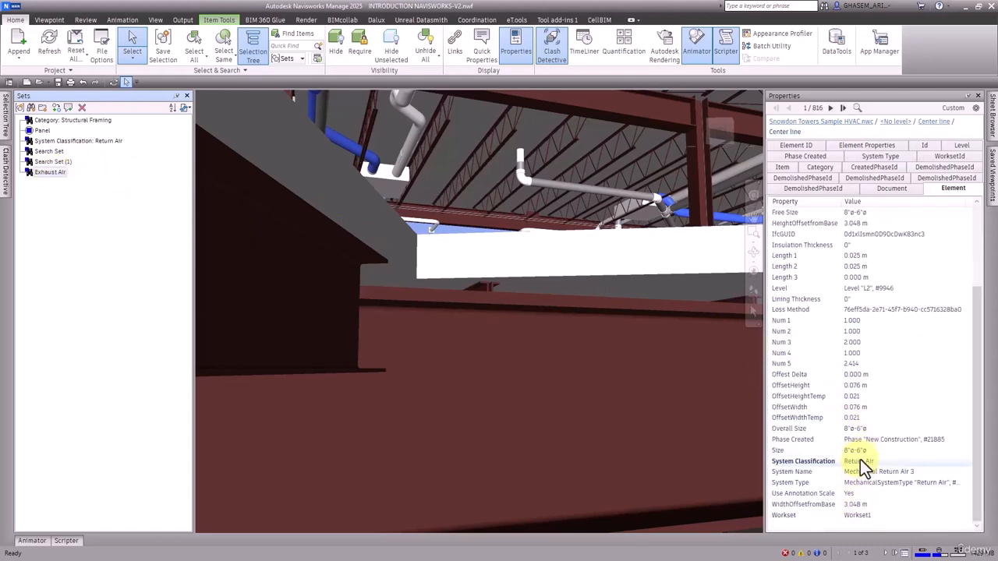
pyautogui.rightClick(861, 465)
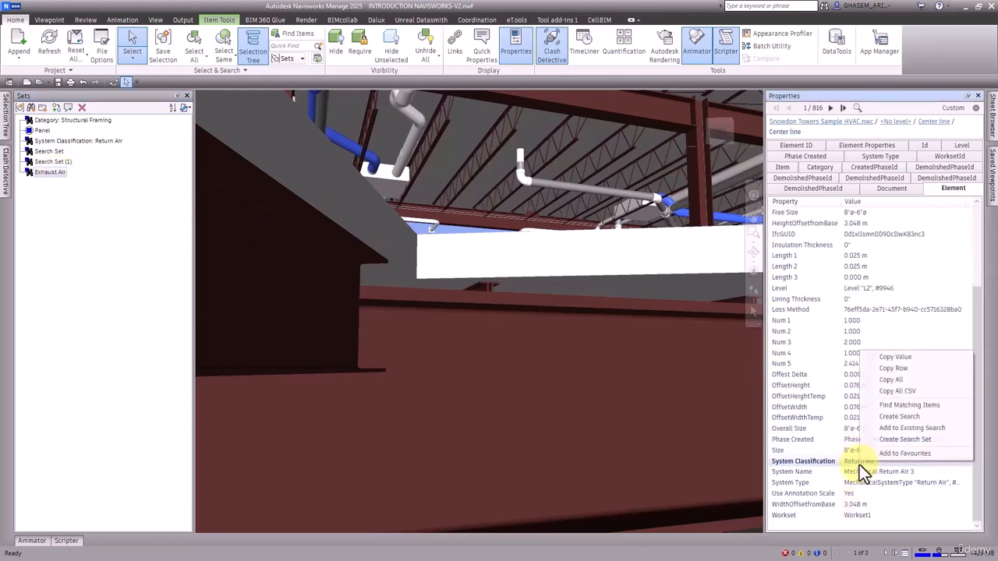
pyautogui.click(904, 357)
pyautogui.rightClick(61, 173)
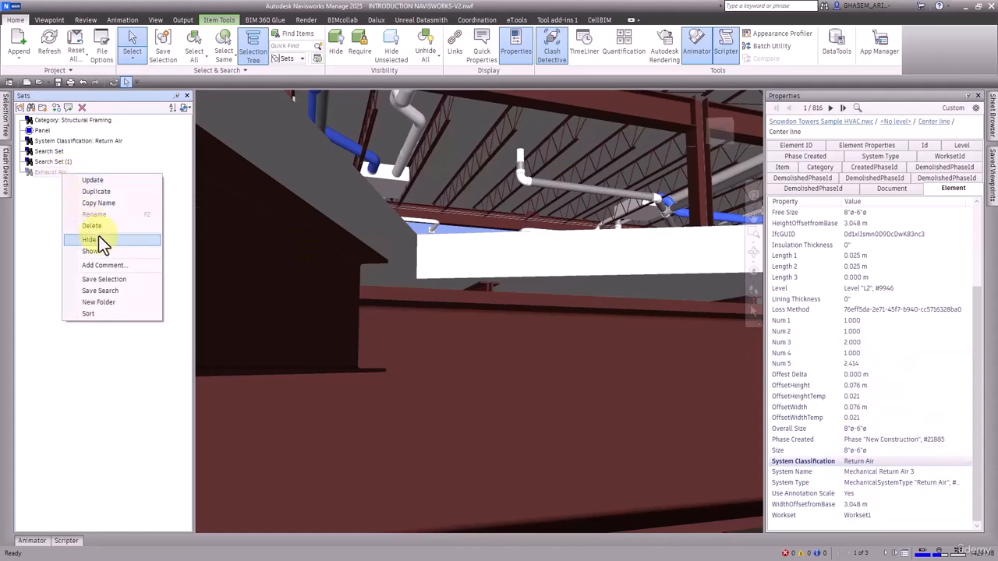
pyautogui.click(85, 216)
pyautogui.hotkey('ctrl', 'v')
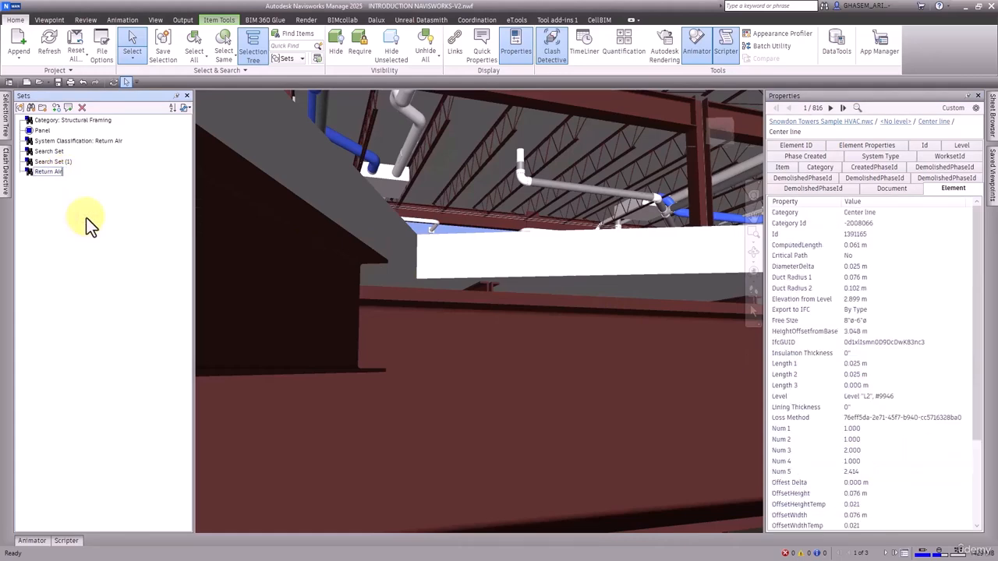
pyautogui.press('Return')
# Copy the System Classification value of Search Set (1) and rename that set as Exhaust Air.
pyautogui.click(53, 162)
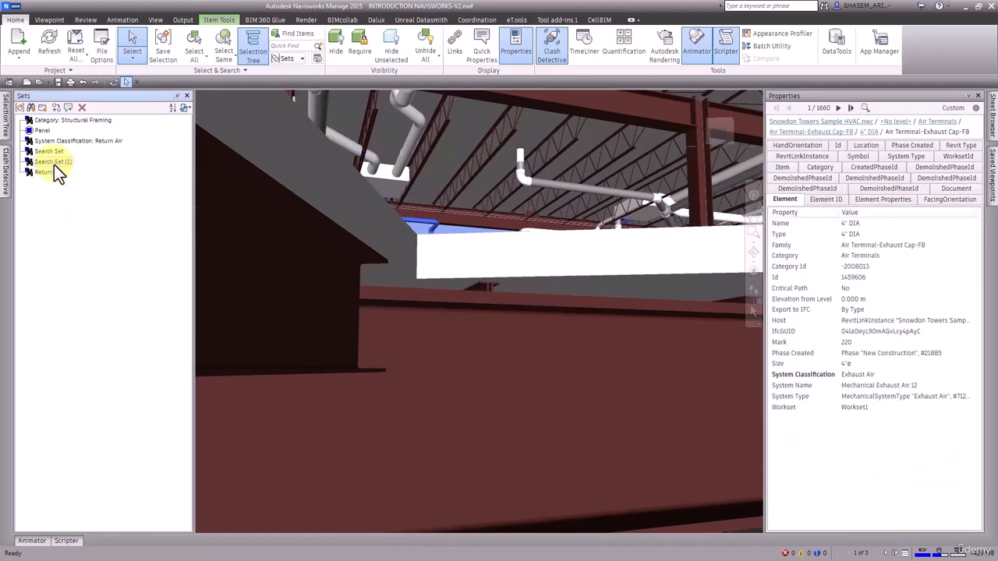
pyautogui.rightClick(852, 373)
pyautogui.click(880, 384)
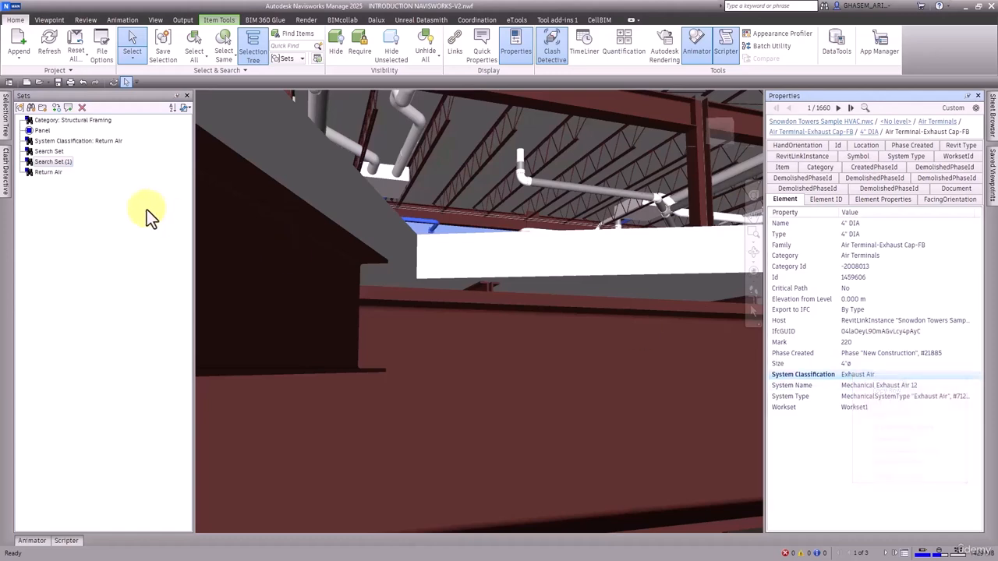
pyautogui.rightClick(50, 162)
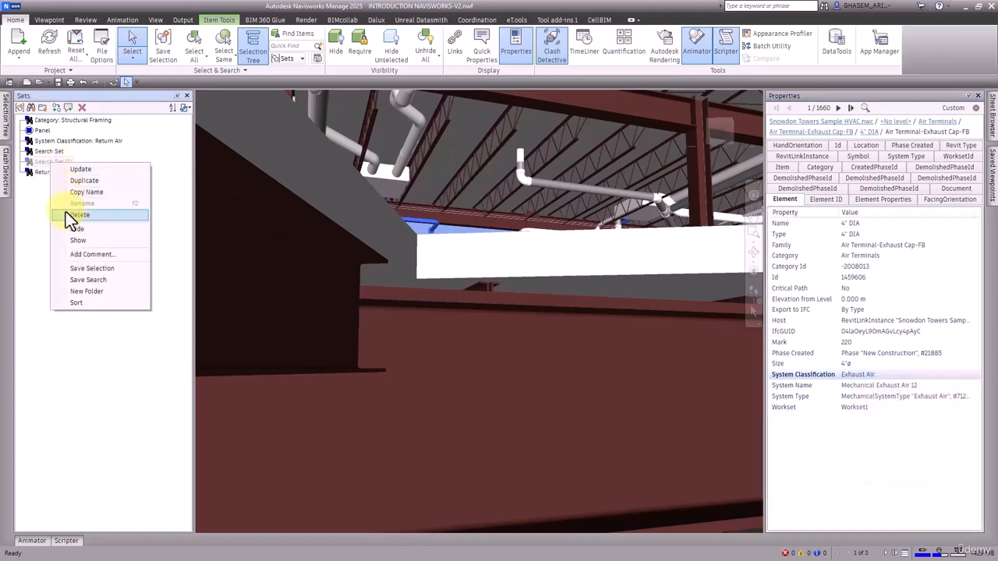
pyautogui.click(44, 202)
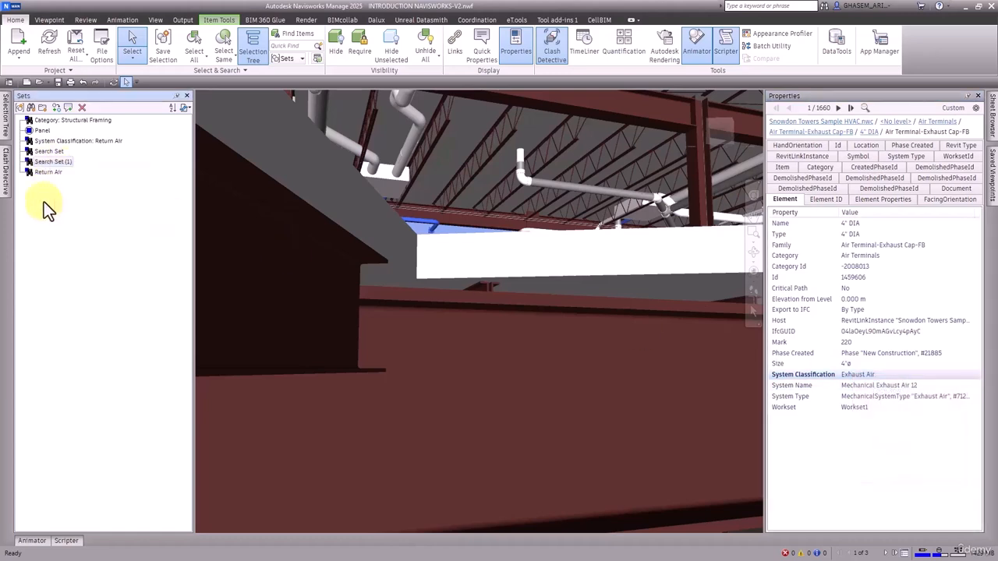
pyautogui.rightClick(55, 162)
pyautogui.click(85, 204)
pyautogui.write('Exhaust Air')
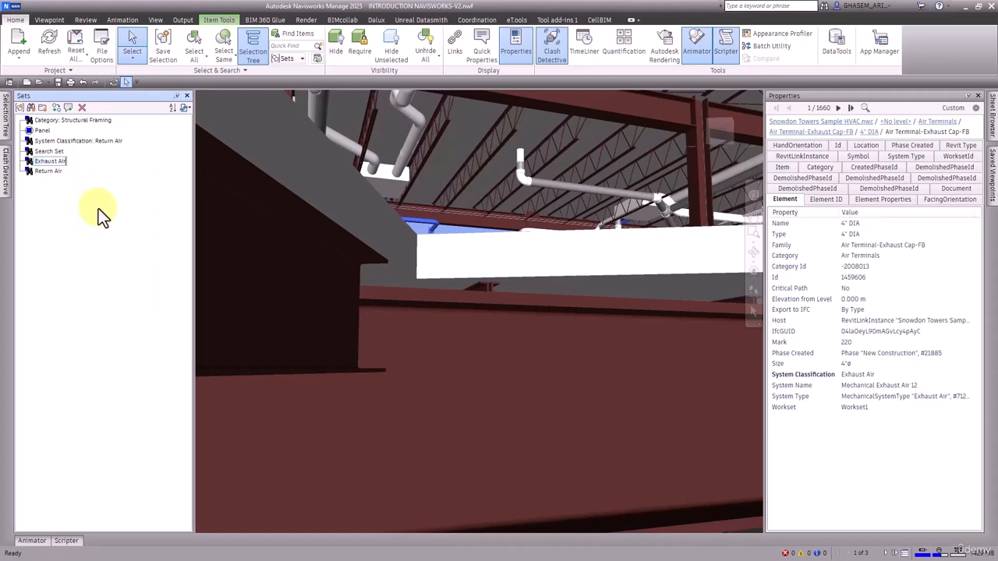
pyautogui.press('Return')
# Copy the System Classification value of the first unnamed search set, Search Set, and rename it as Supply Air.
pyautogui.click(58, 152)
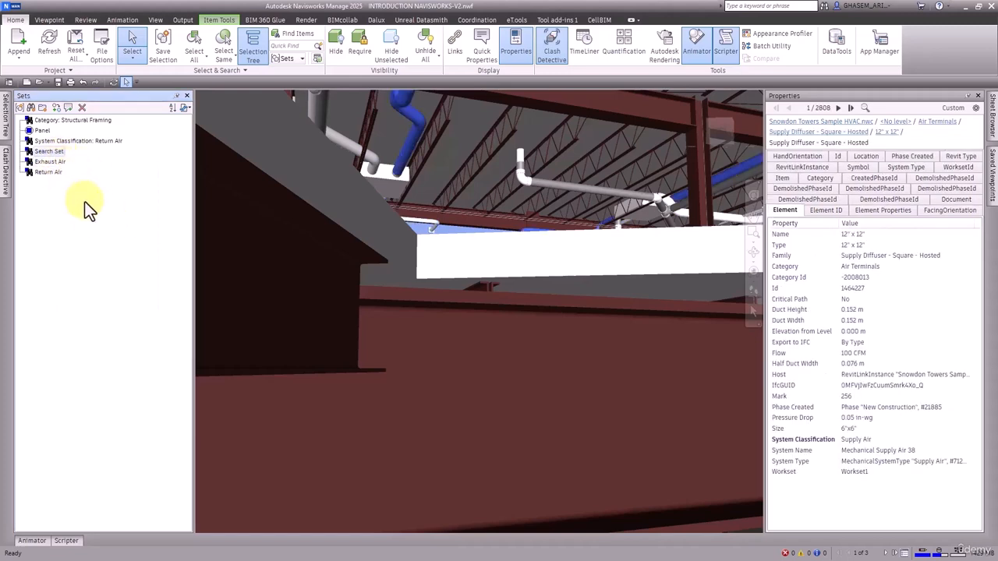
pyautogui.rightClick(863, 441)
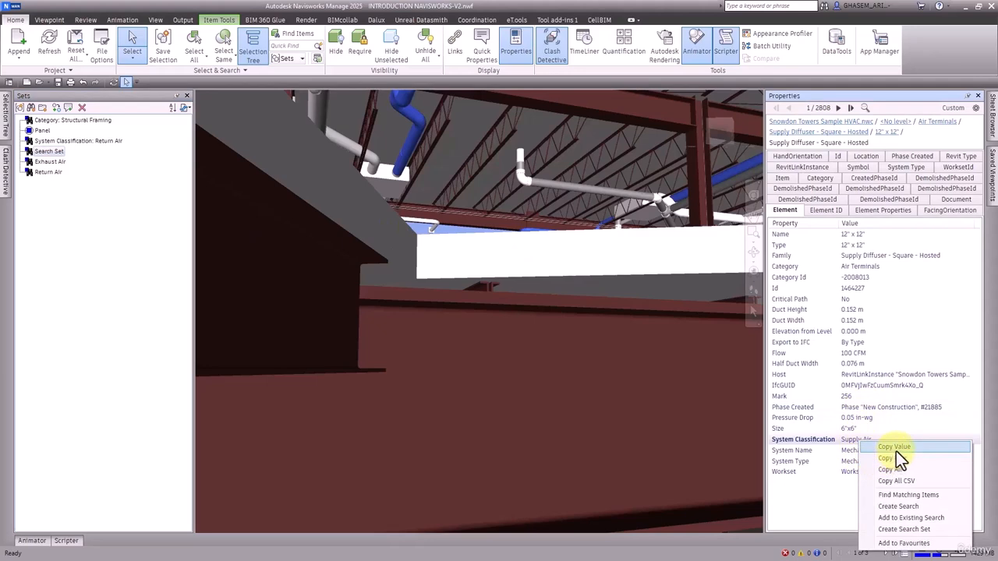
pyautogui.click(896, 448)
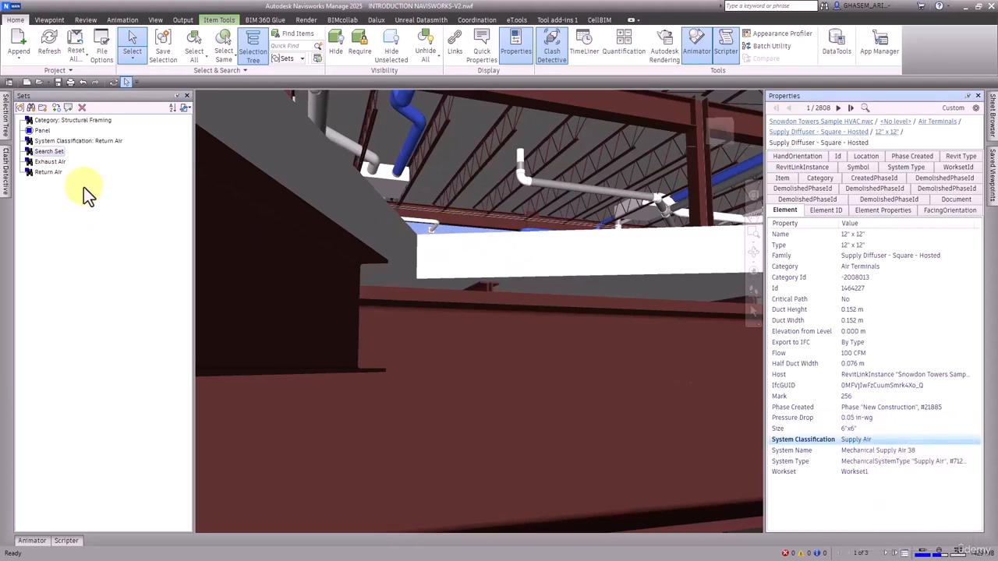
pyautogui.click(49, 151)
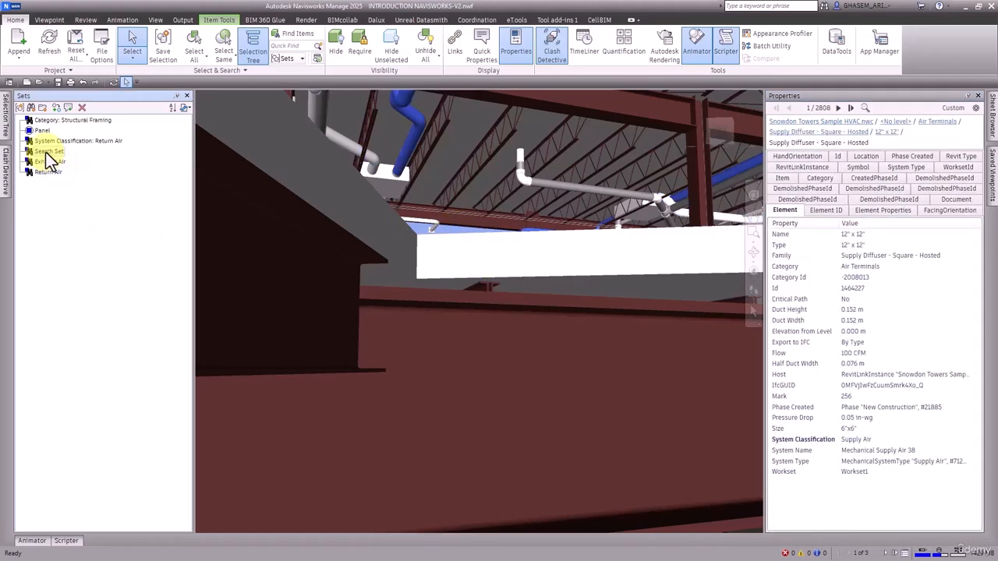
pyautogui.rightClick(48, 152)
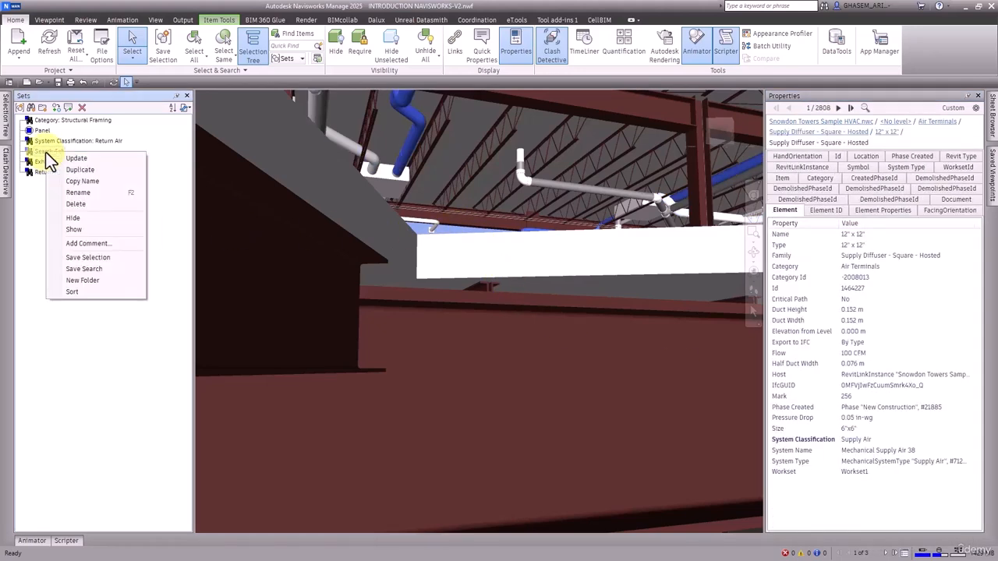
pyautogui.click(94, 193)
pyautogui.hotkey('ctrl', 'v')
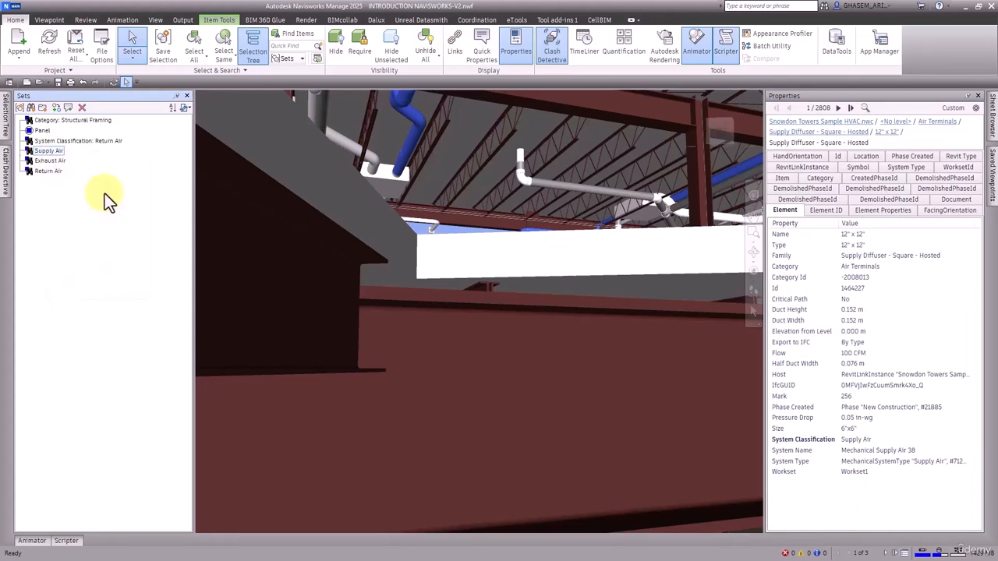
pyautogui.press('Return')
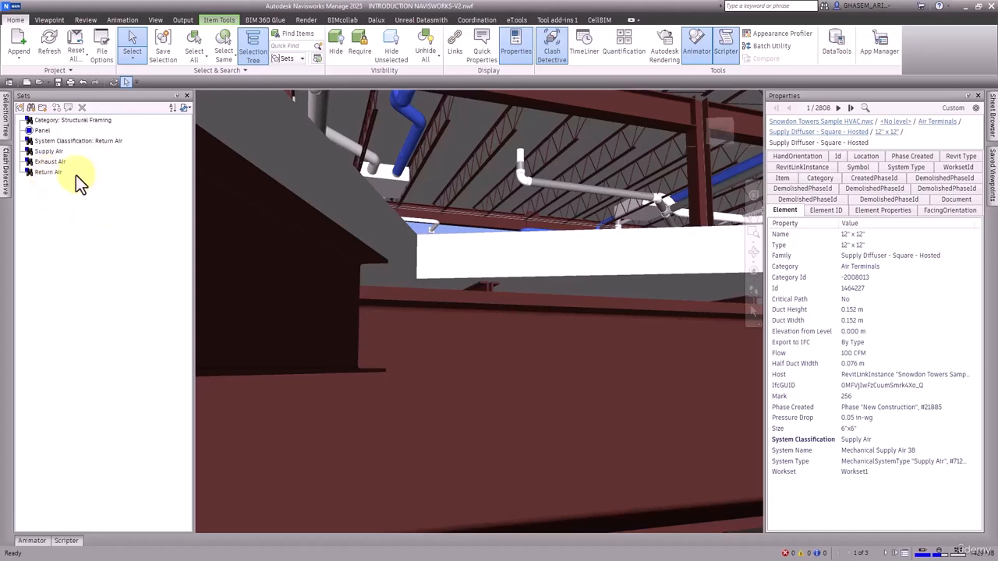
# Select the Supply Air, Exhaust Air and Return Air search sets in turn to review their elements in the model.
pyautogui.click(50, 172)
pyautogui.click(49, 163)
pyautogui.click(49, 151)
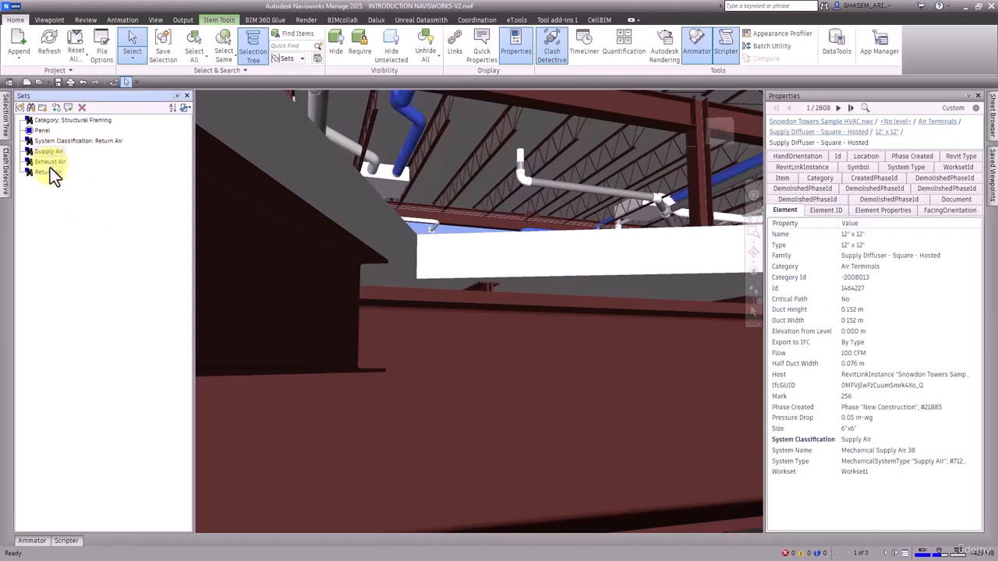
pyautogui.click(50, 162)
pyautogui.click(49, 172)
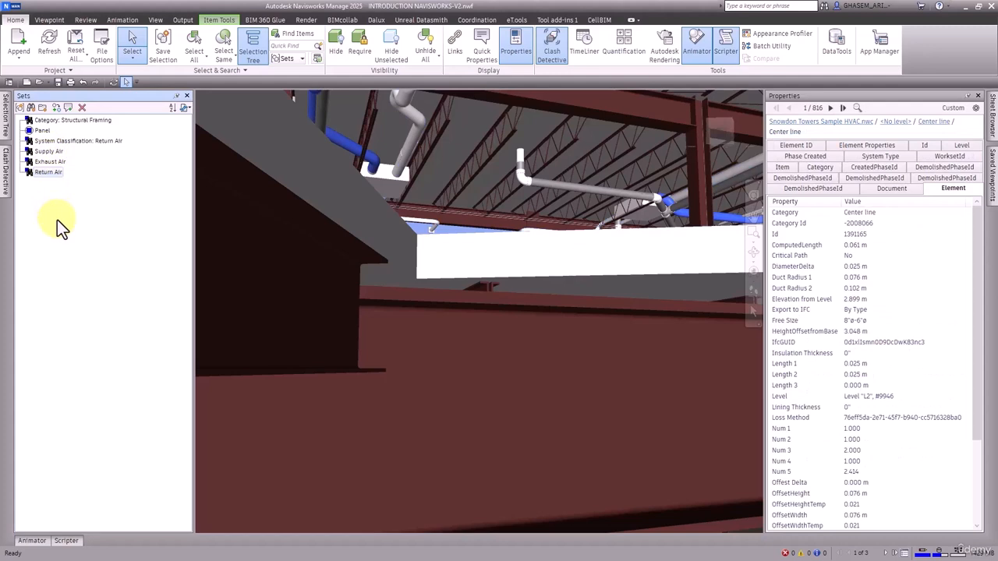